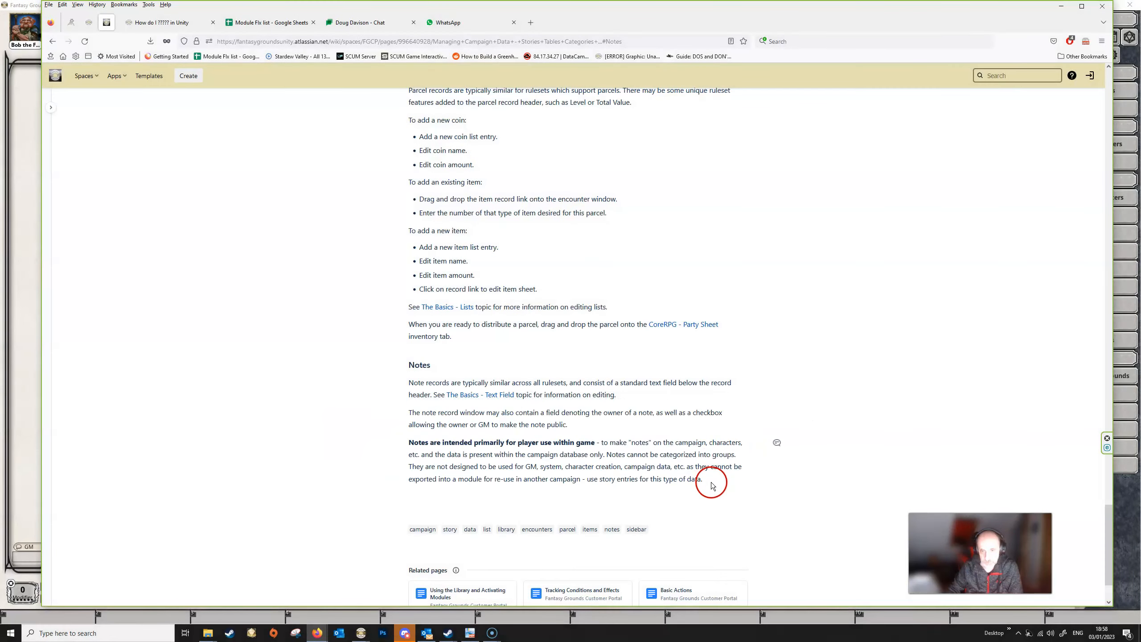
- Switch to Fantasy Grounds and review the record types offered in the module export settings, closing the export window when done
drag(809, 11, 0, 28)
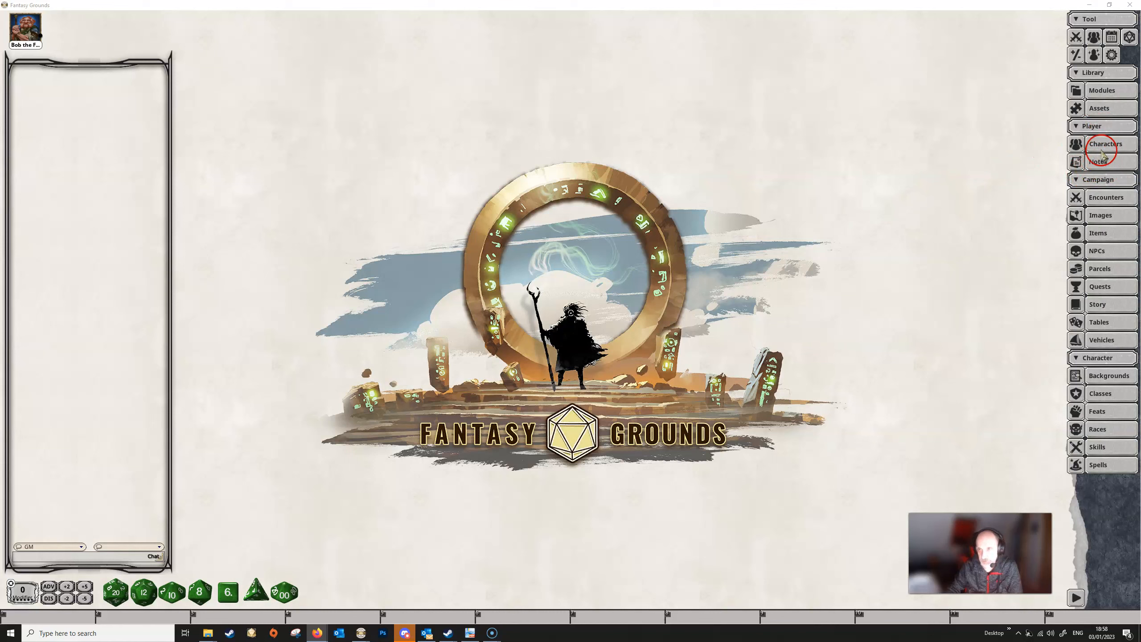
click(1089, 95)
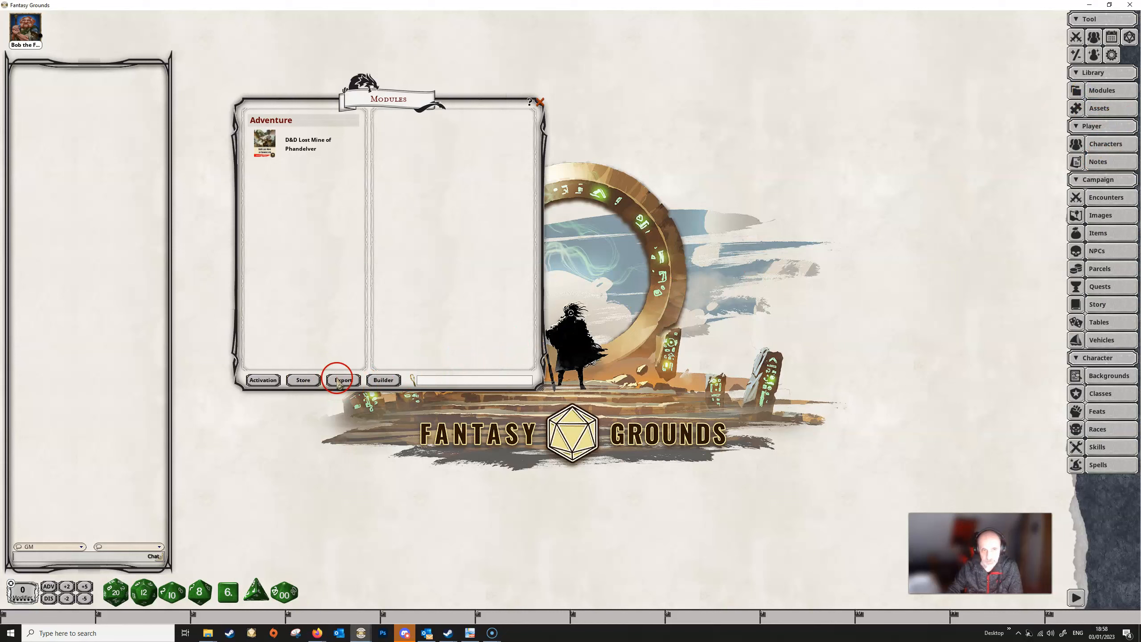
click(340, 379)
scroll(507, 336, down, 5)
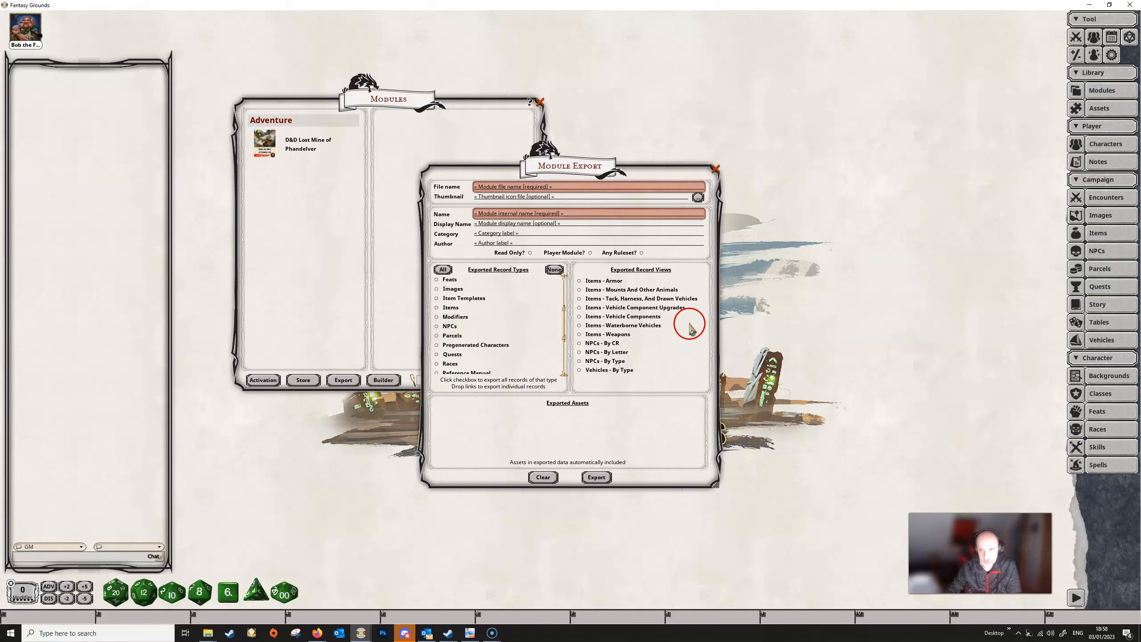
click(716, 169)
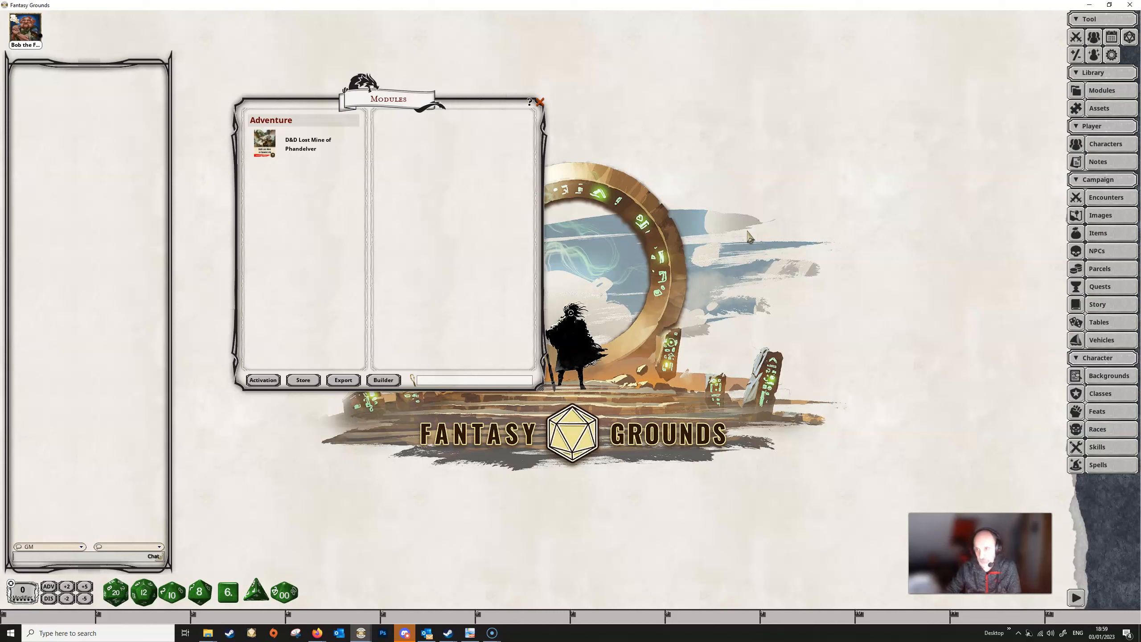
- View the campaign's story entries in the My Campaign Background and Notes group, closing the Story and Modules windows when done
click(1103, 306)
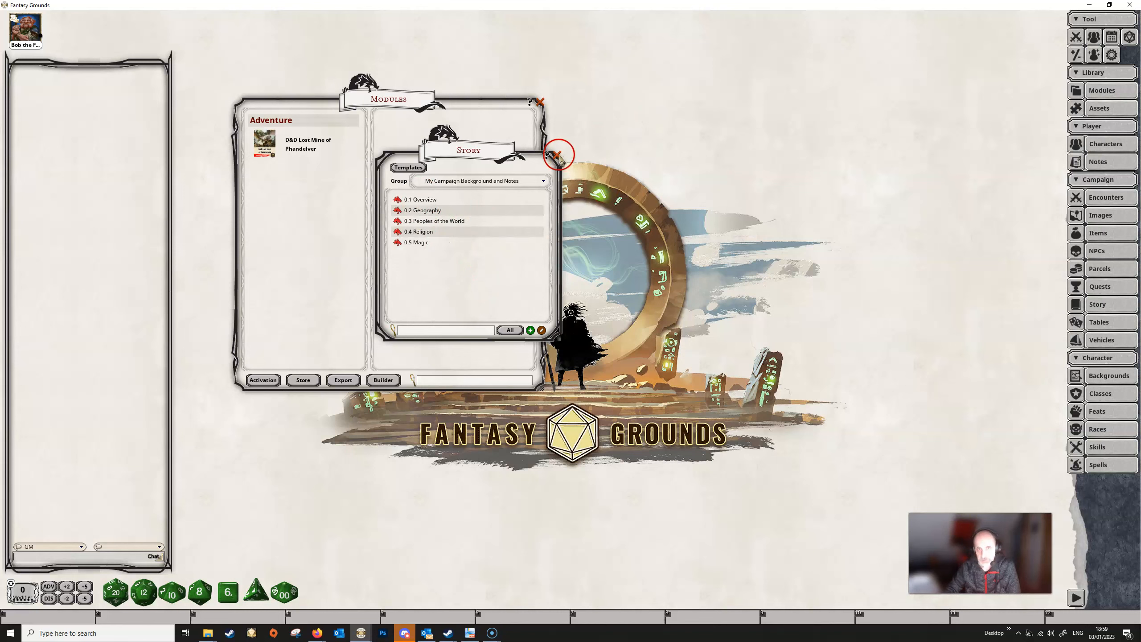
click(557, 155)
click(1111, 91)
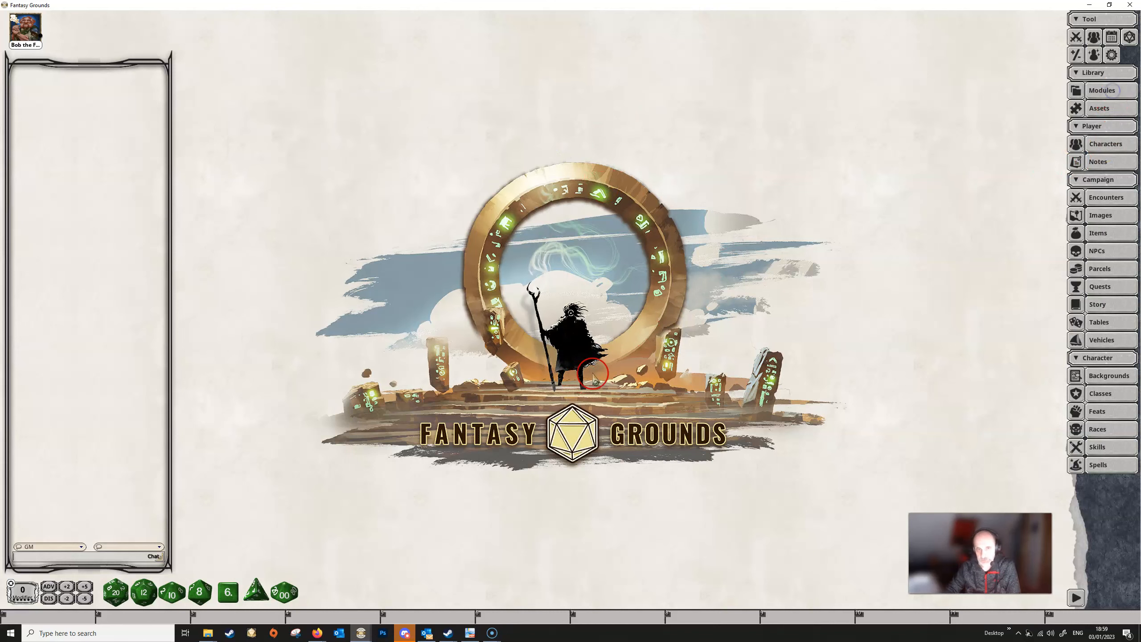
- Open the reference manual builder from the module library and view the pages under World of Whatever, closing the manual when done
click(1112, 91)
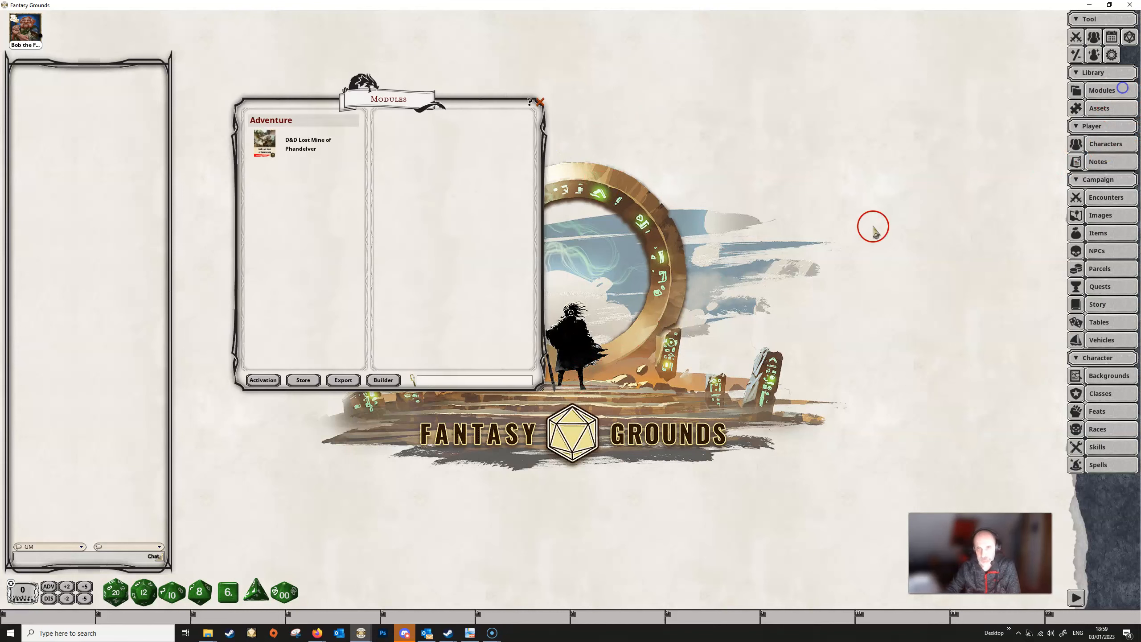
click(394, 381)
click(548, 304)
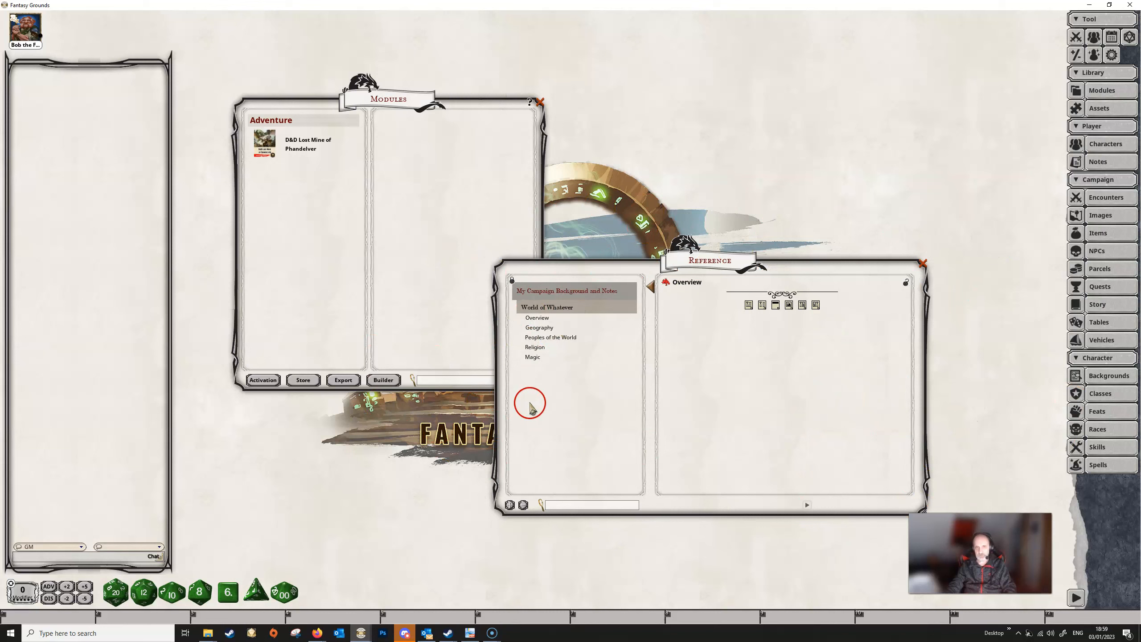
click(924, 264)
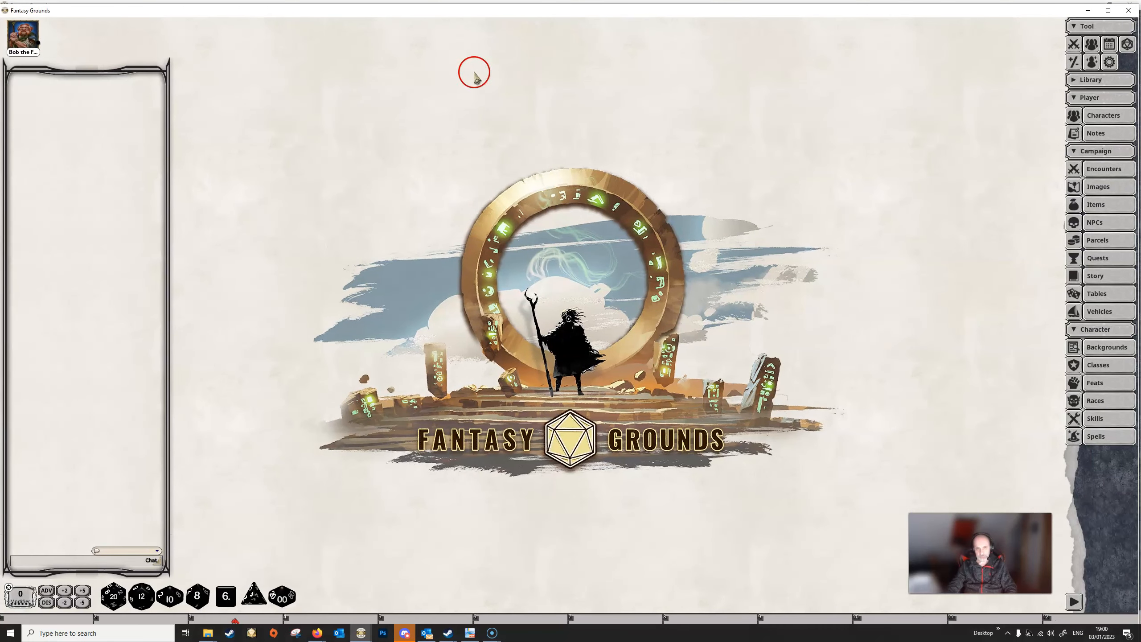
- Check the Story, Tables and Vehicles lists in the player's client, closing each list when done
click(1116, 278)
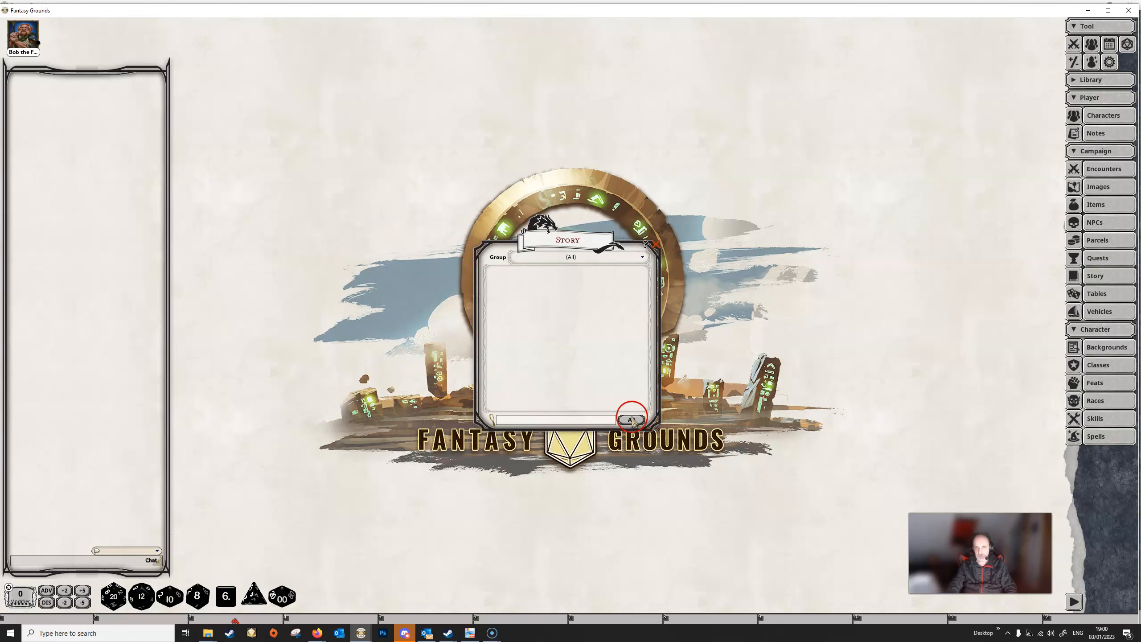
click(1105, 293)
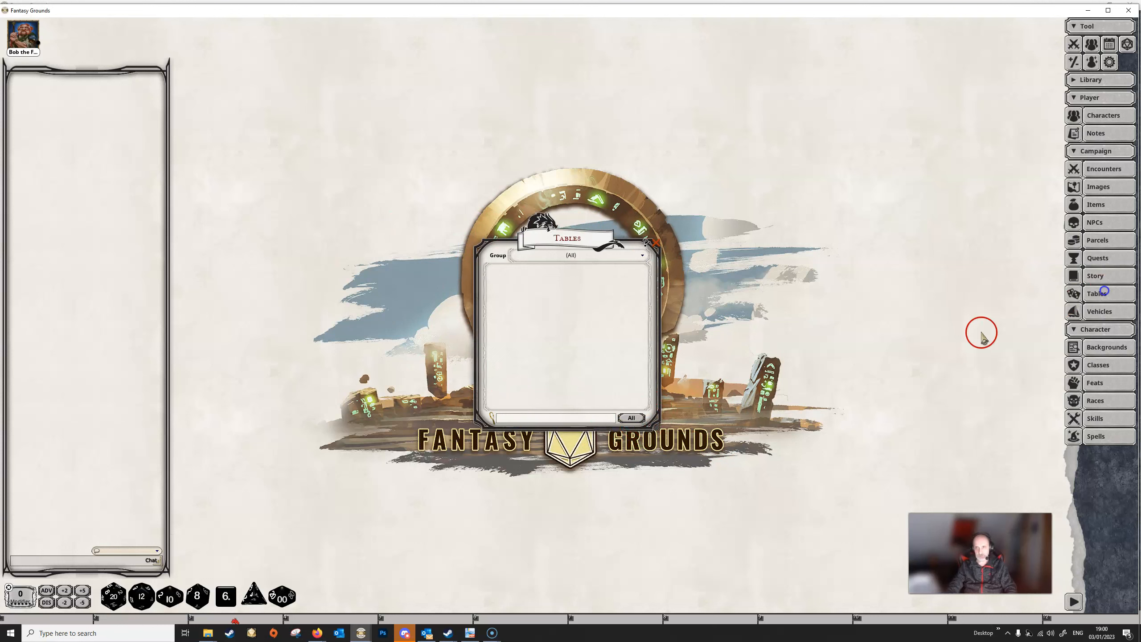
click(1096, 310)
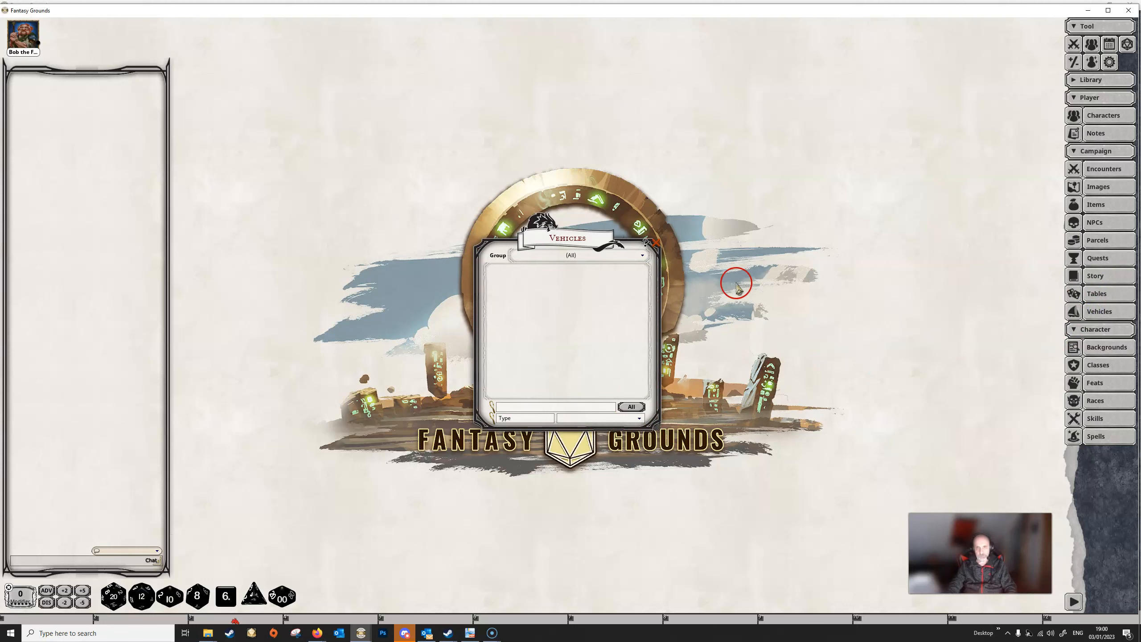
click(657, 243)
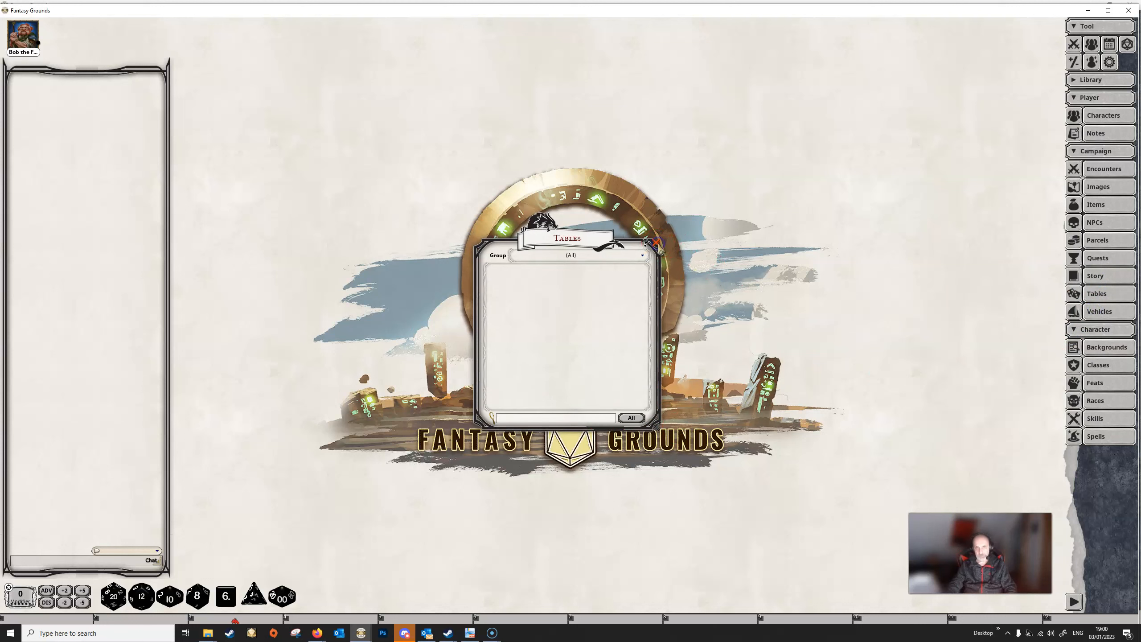
click(659, 244)
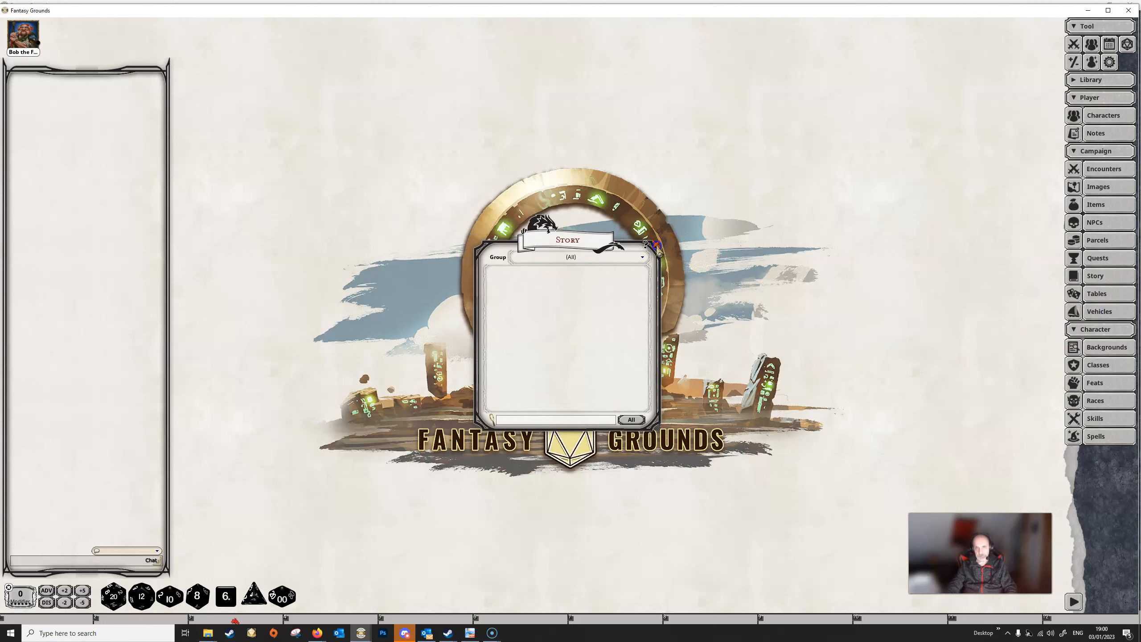
click(658, 244)
- Create a new note in the player's Notes list and place its window beside the list
click(1113, 132)
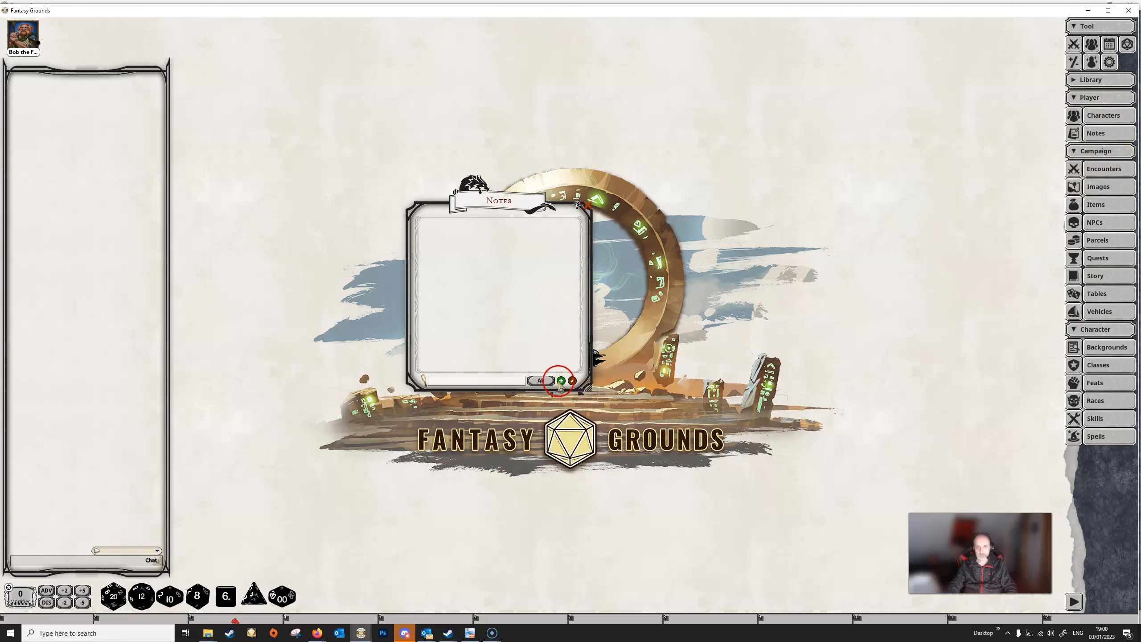
drag(495, 198, 533, 201)
click(601, 383)
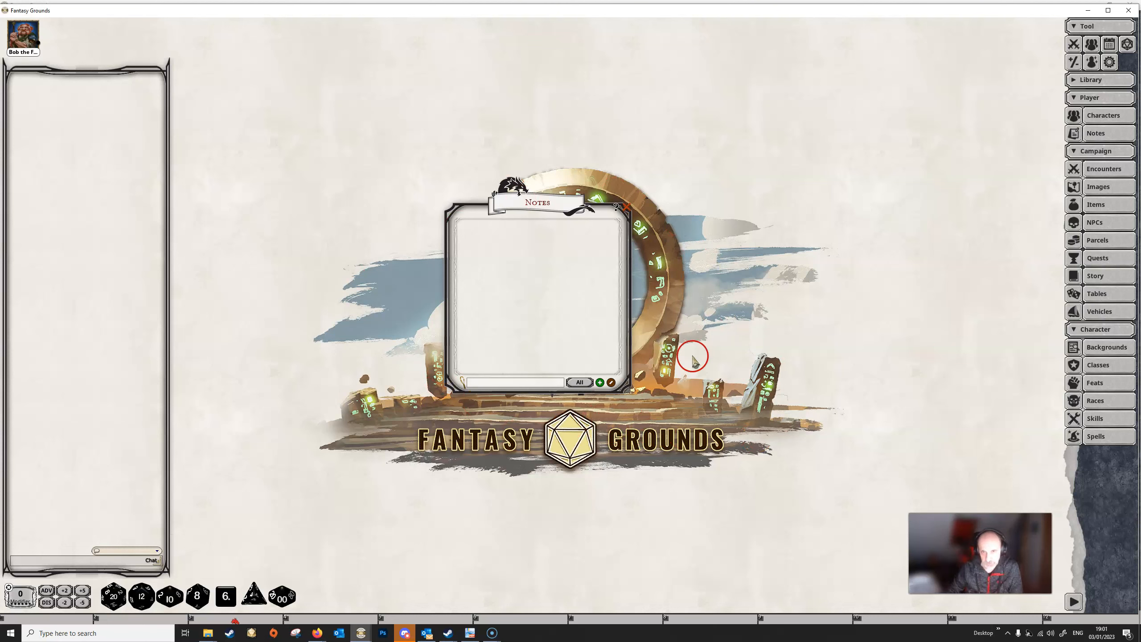
click(597, 385)
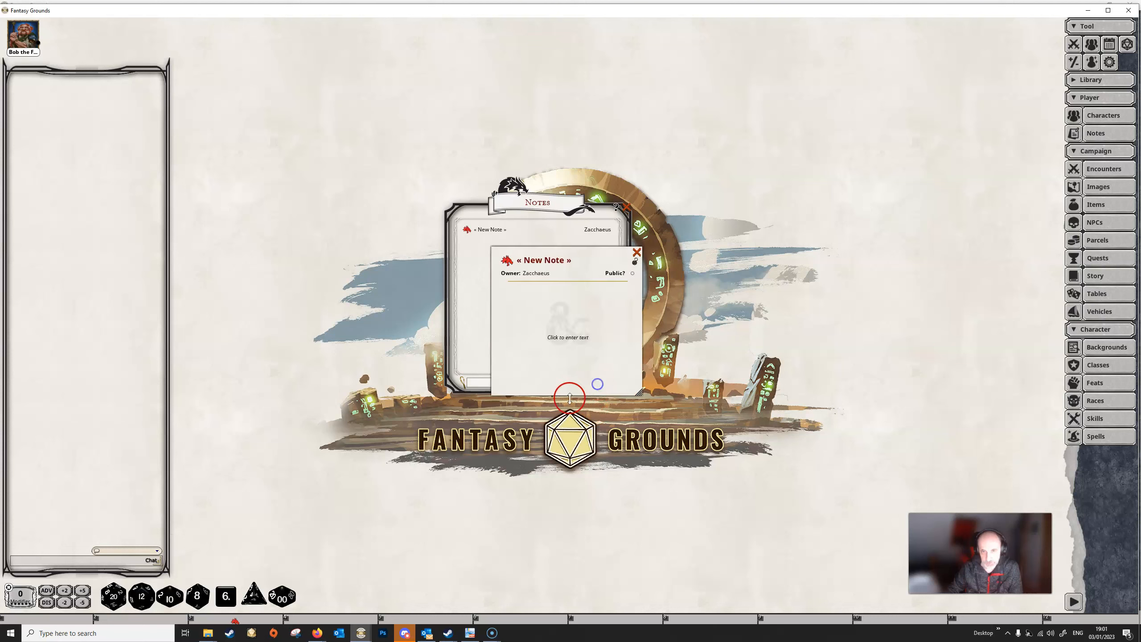
drag(580, 258, 737, 218)
right_click(547, 333)
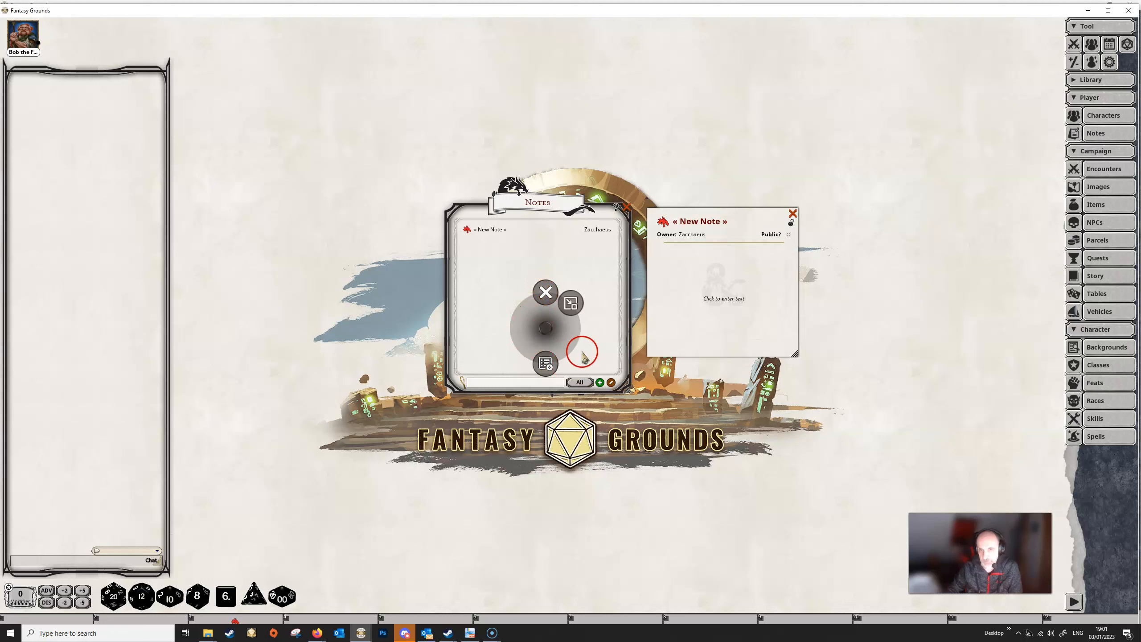
click(726, 336)
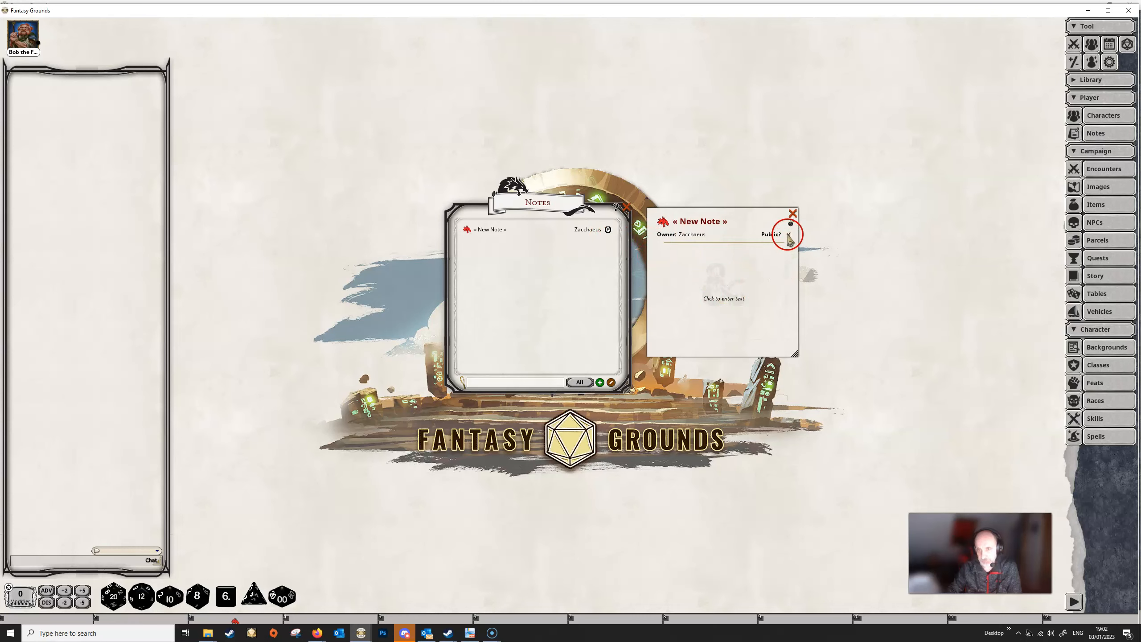
- Check the Notes list in the GM's client for the player's note, and return to the player's client
drag(838, 10, 0, 9)
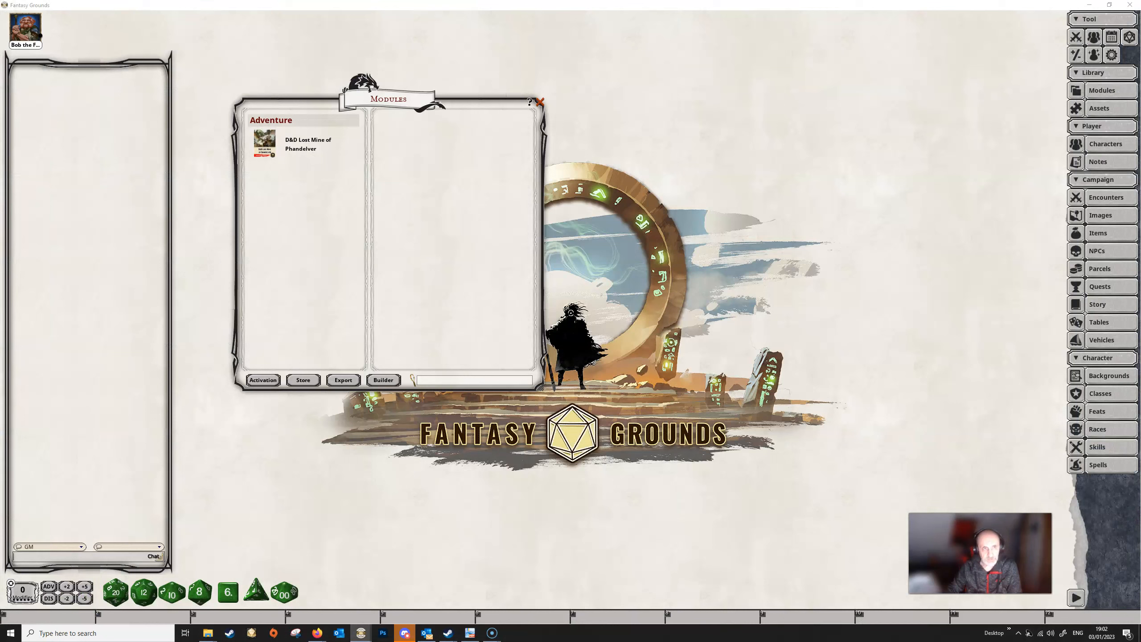
click(1097, 162)
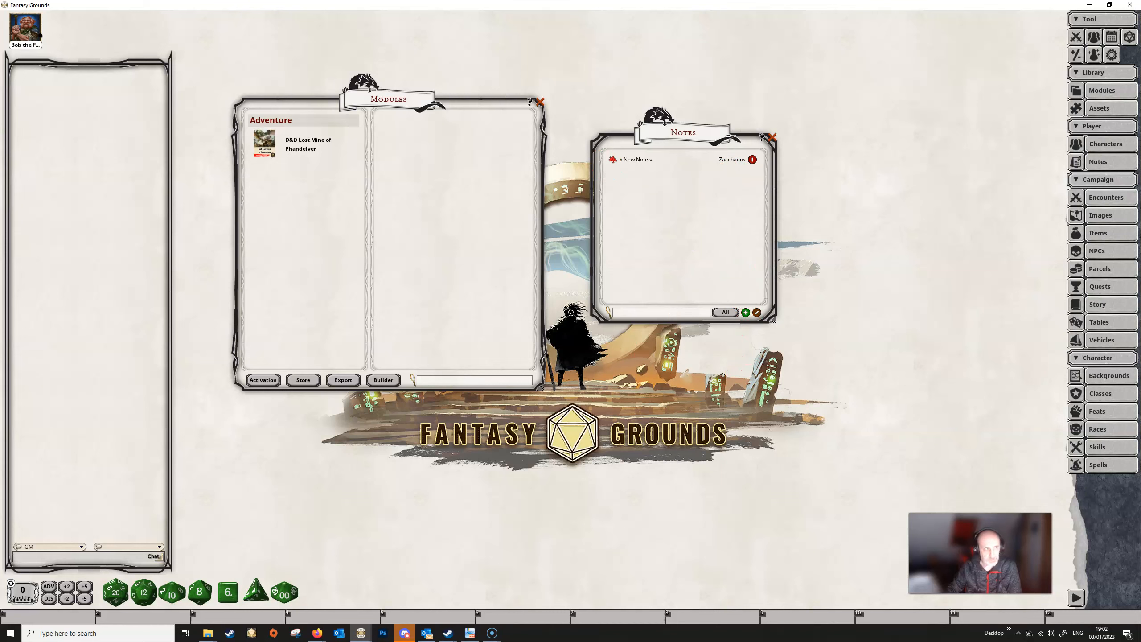
drag(0, 9, 693, 5)
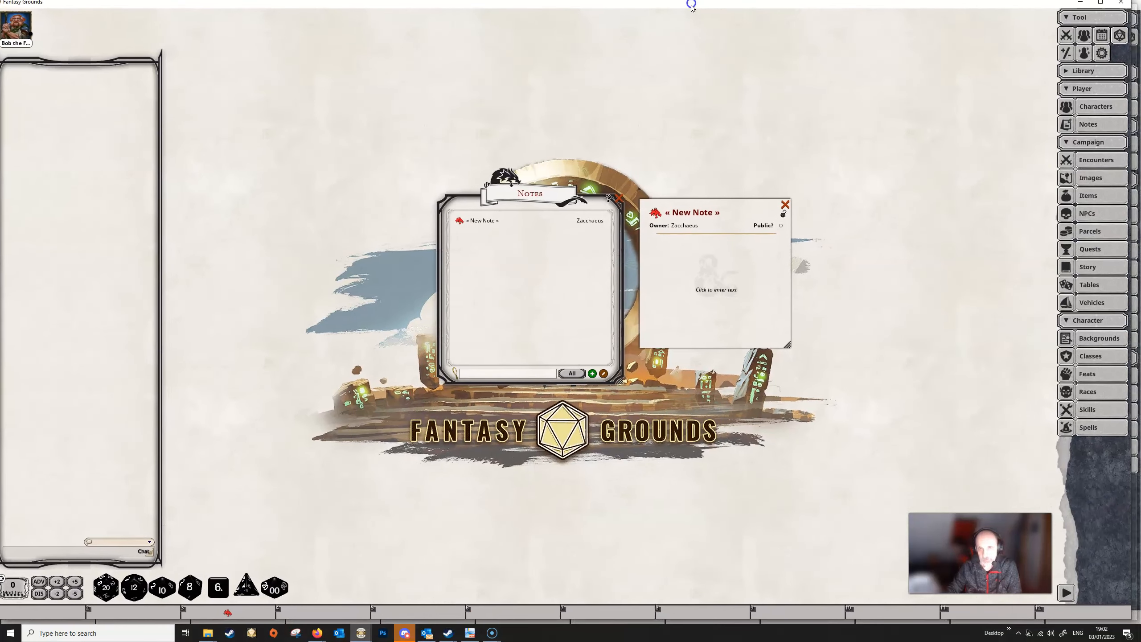
- Name the player's new note "My Notes" and start editing its body text
click(674, 212)
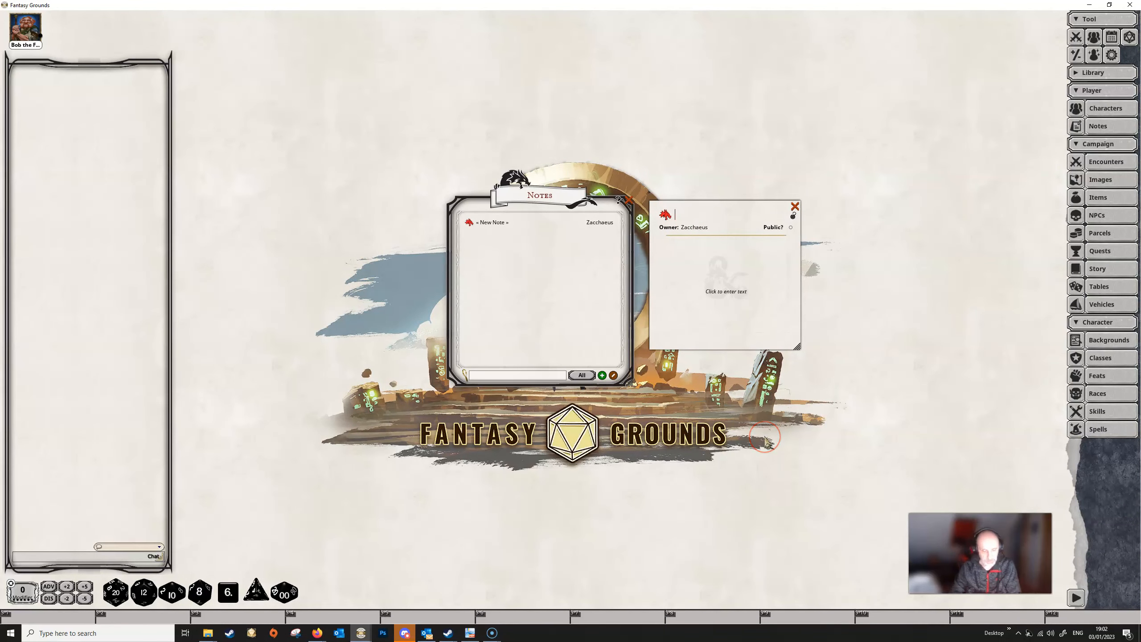
text(My Notesd)
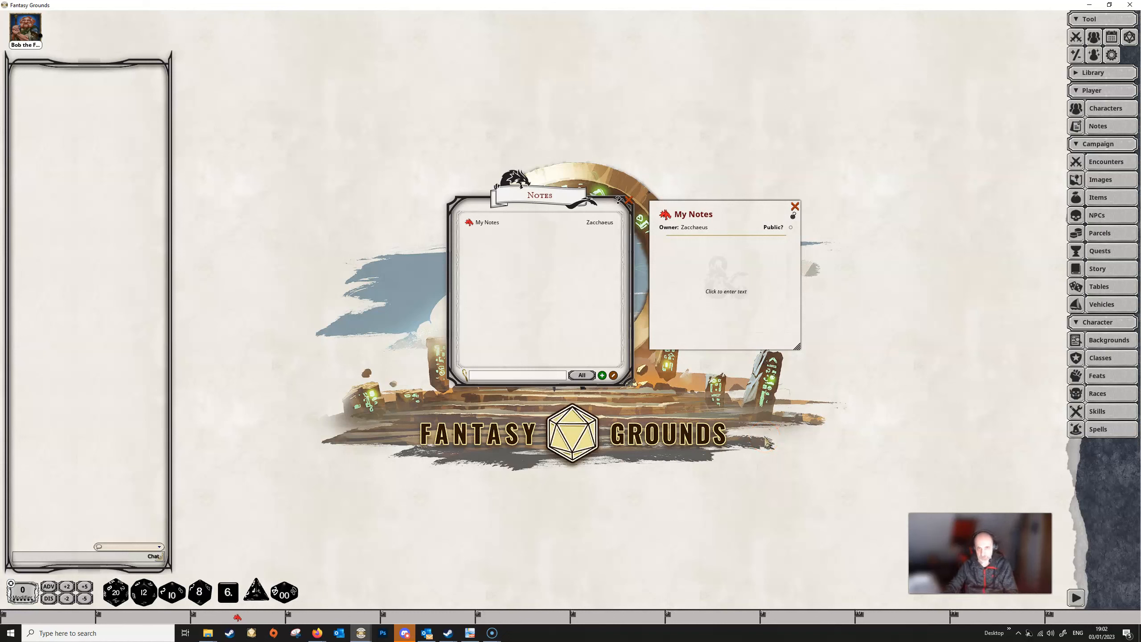
click(730, 262)
click(738, 280)
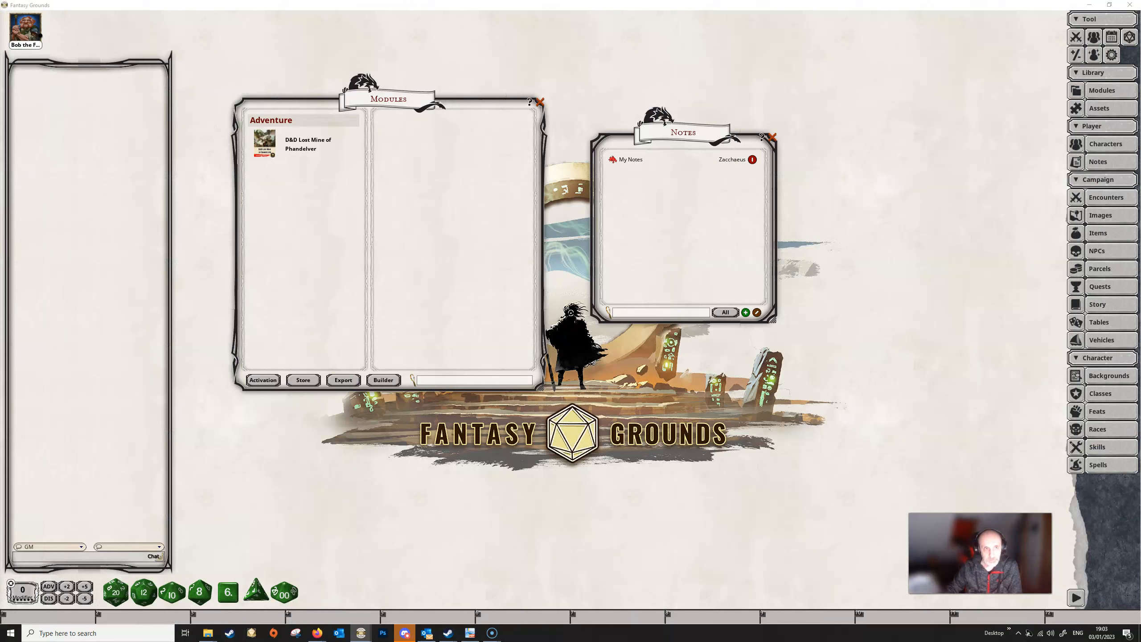
- Open the Goblin Arrows page of the Lost Mine of Phandelver manual as GM and send its boxed text to chat
click(279, 140)
click(419, 237)
click(410, 278)
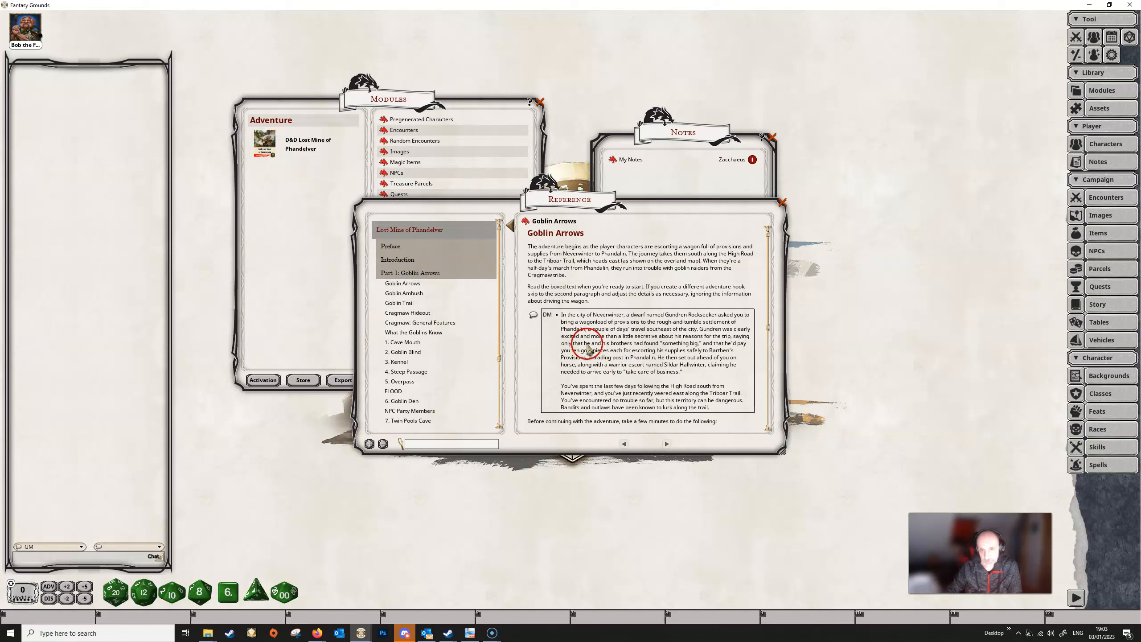
click(533, 315)
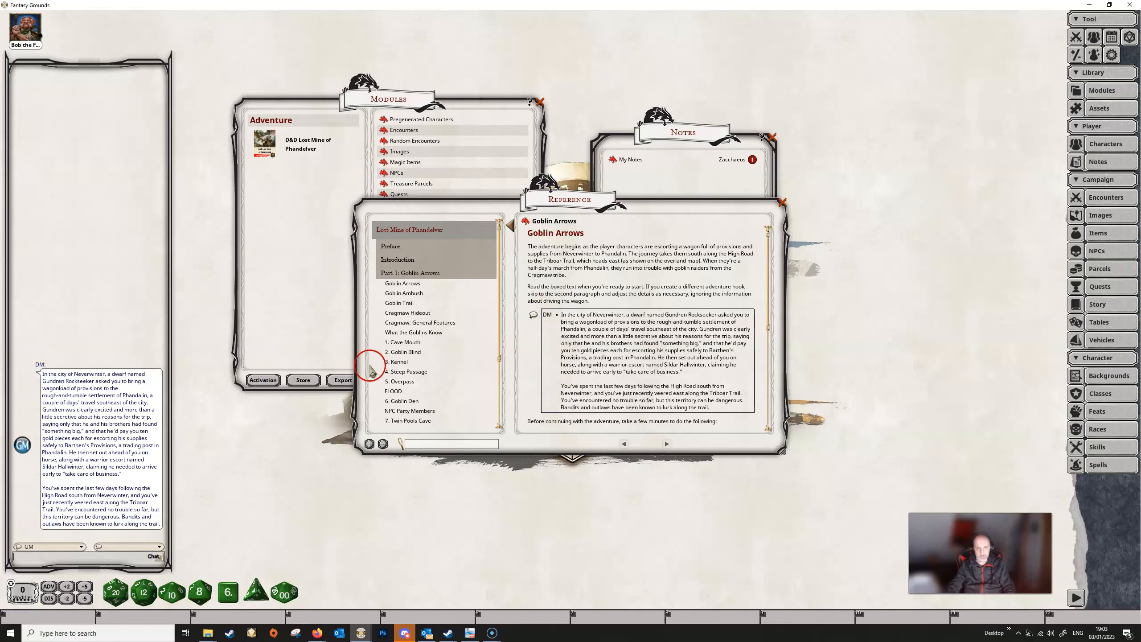
- Copy the DM's story text from the player's chat and paste it into the body of My Notes
drag(0, 10, 749, 11)
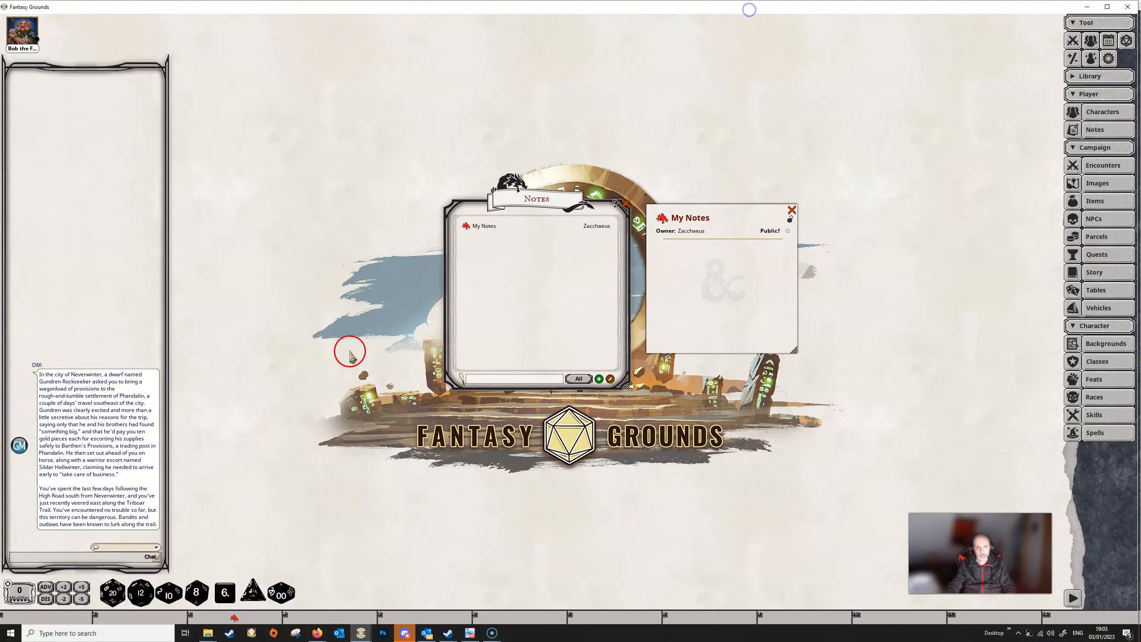
right_click(99, 460)
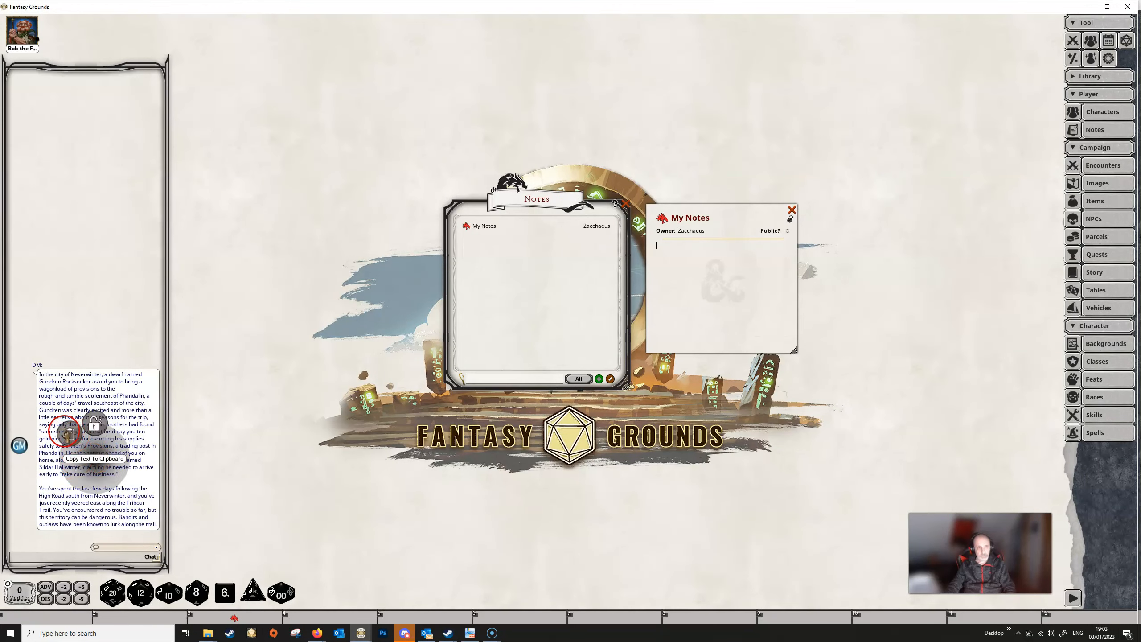
click(67, 435)
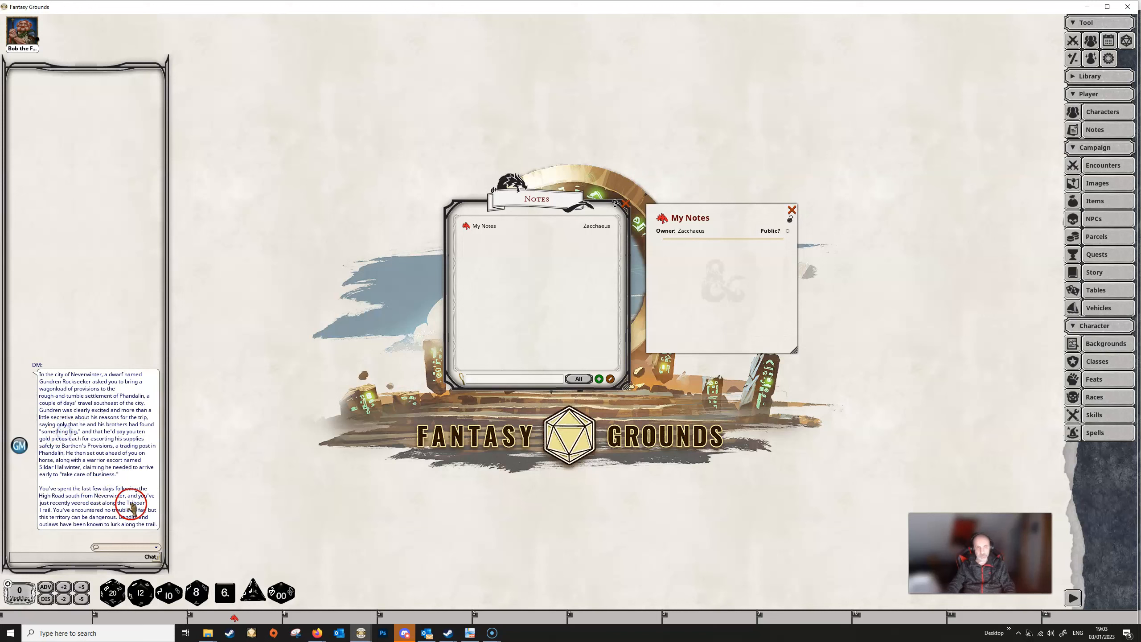
right_click(712, 289)
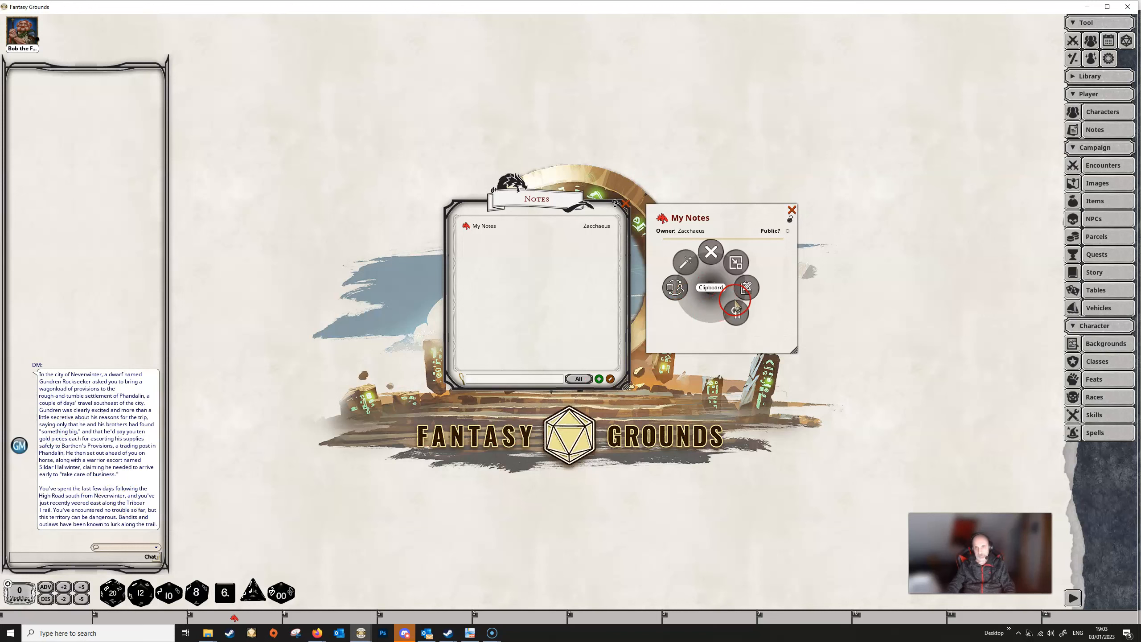
click(747, 287)
click(771, 317)
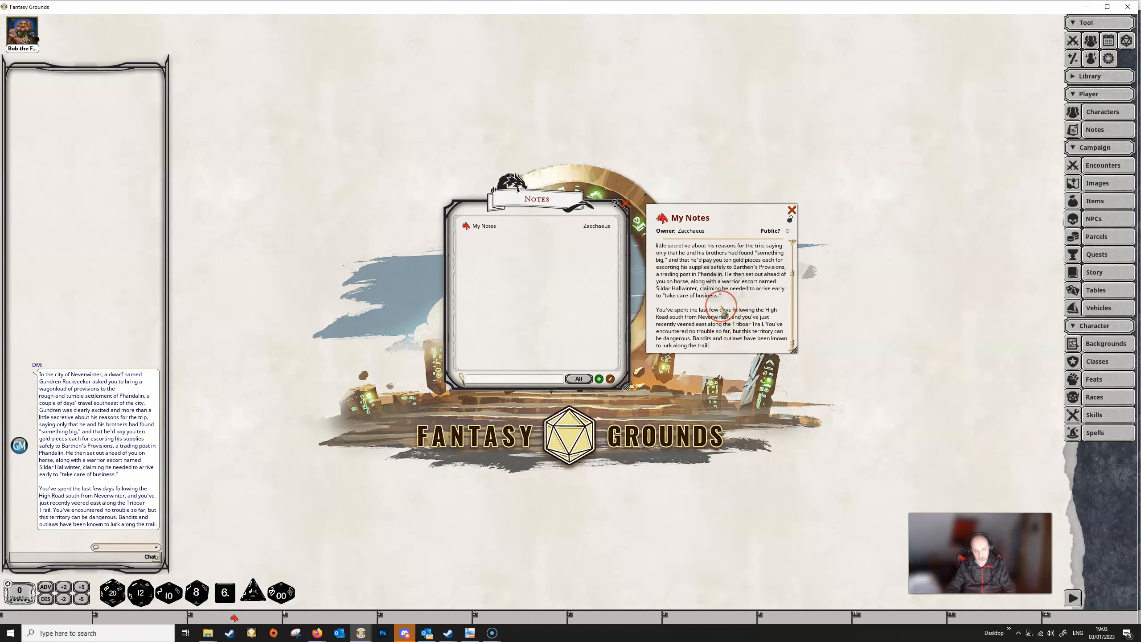
- Add a new line after the pasted text in My Notes and return to the GM's client
click(695, 309)
scroll(696, 310, up, 3)
scroll(697, 315, down, 3)
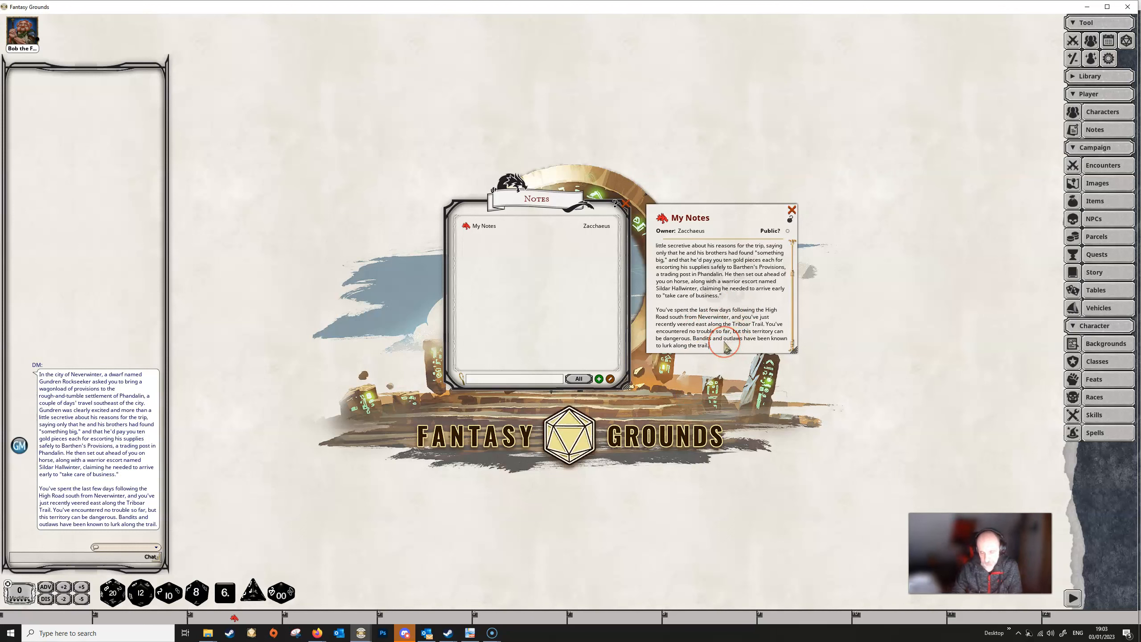
key(Return)
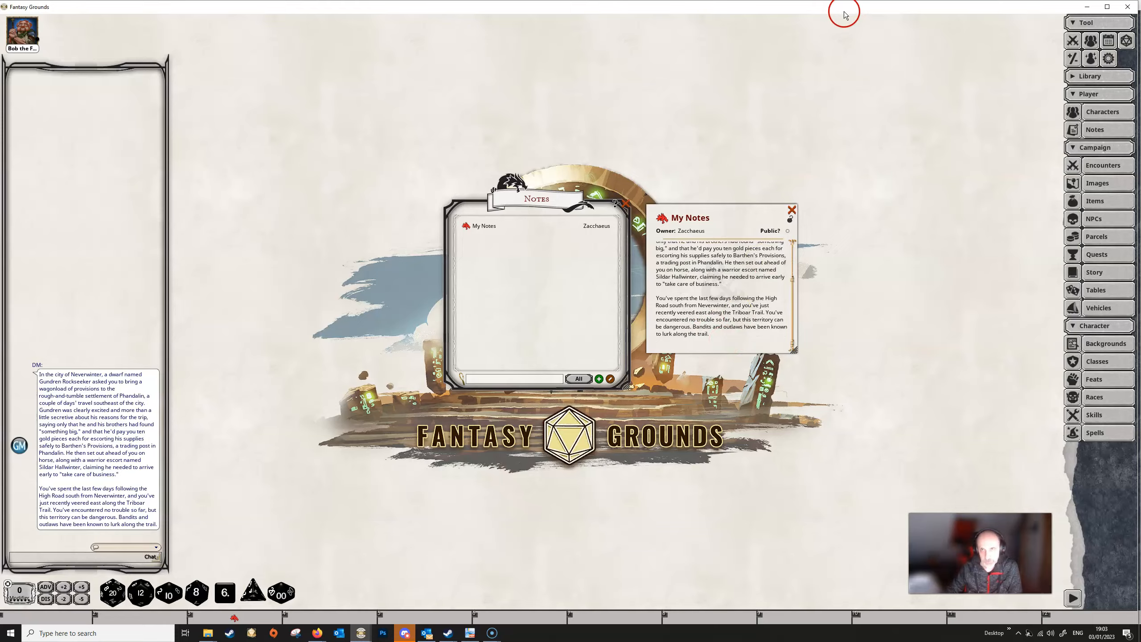
drag(845, 15, 663, 41)
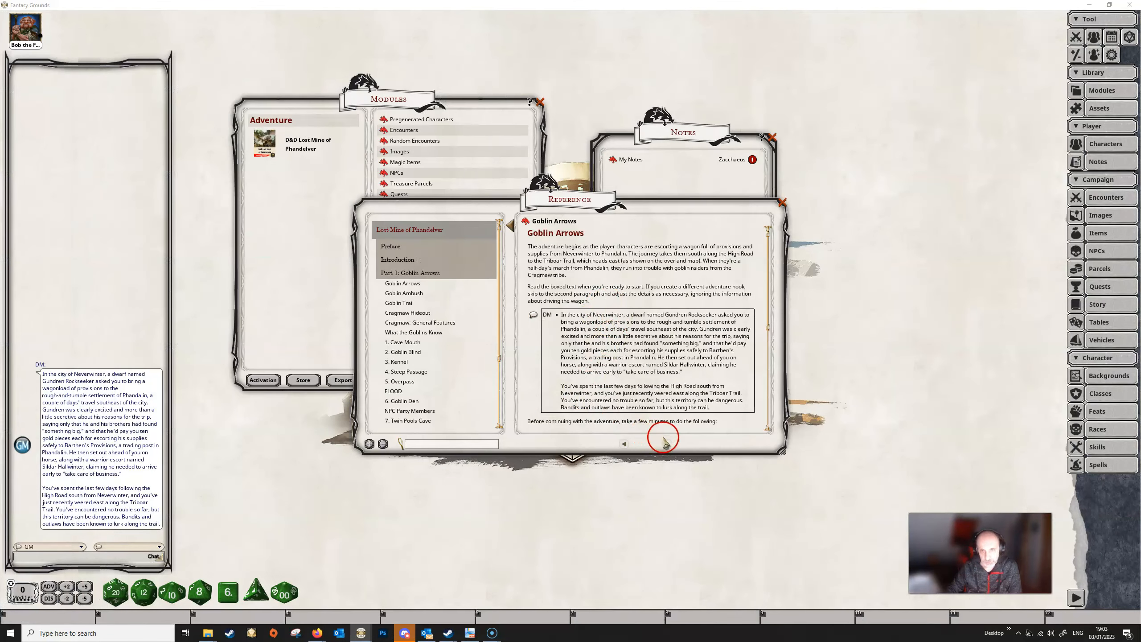
- Advance the manual to the Goblin Ambush page, open its Goblins image and share it with the players
click(667, 444)
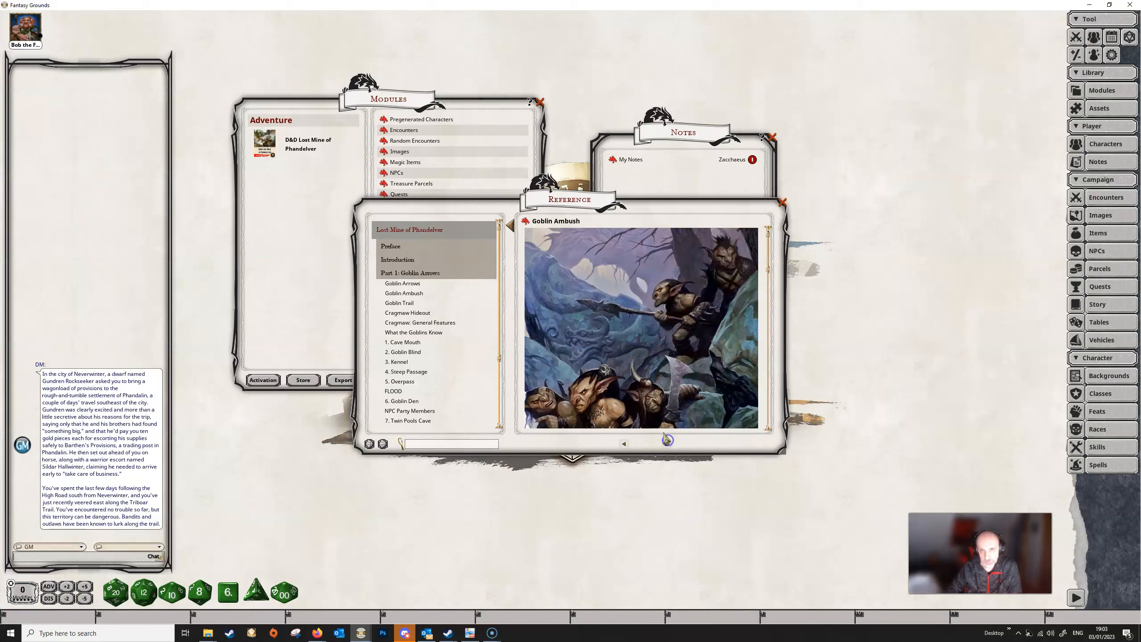
click(653, 340)
right_click(591, 326)
click(556, 324)
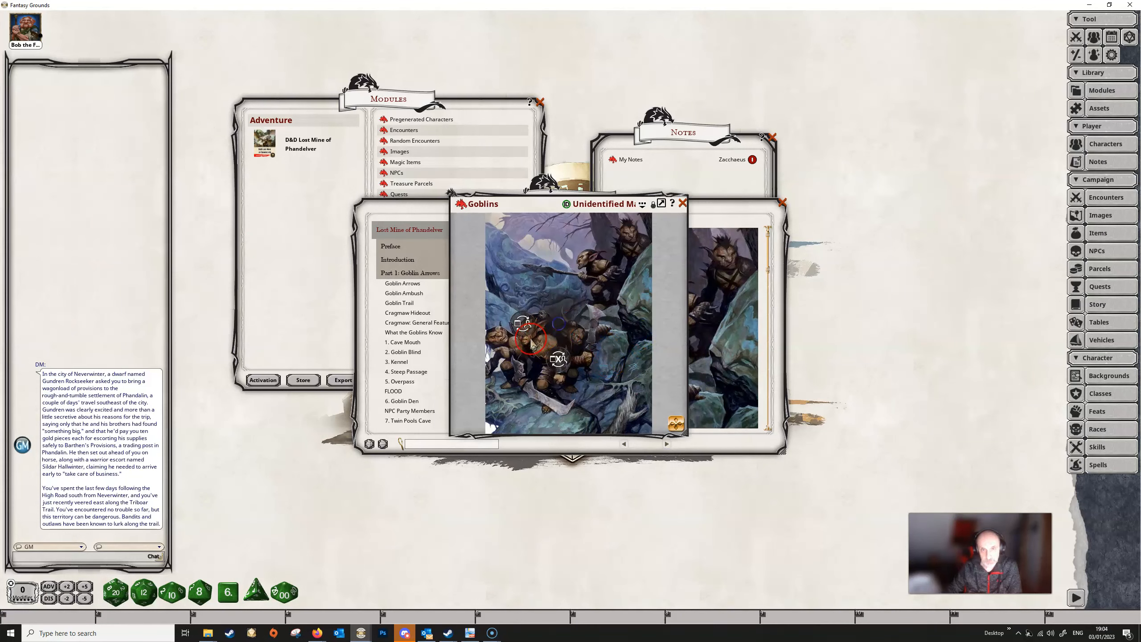
click(523, 324)
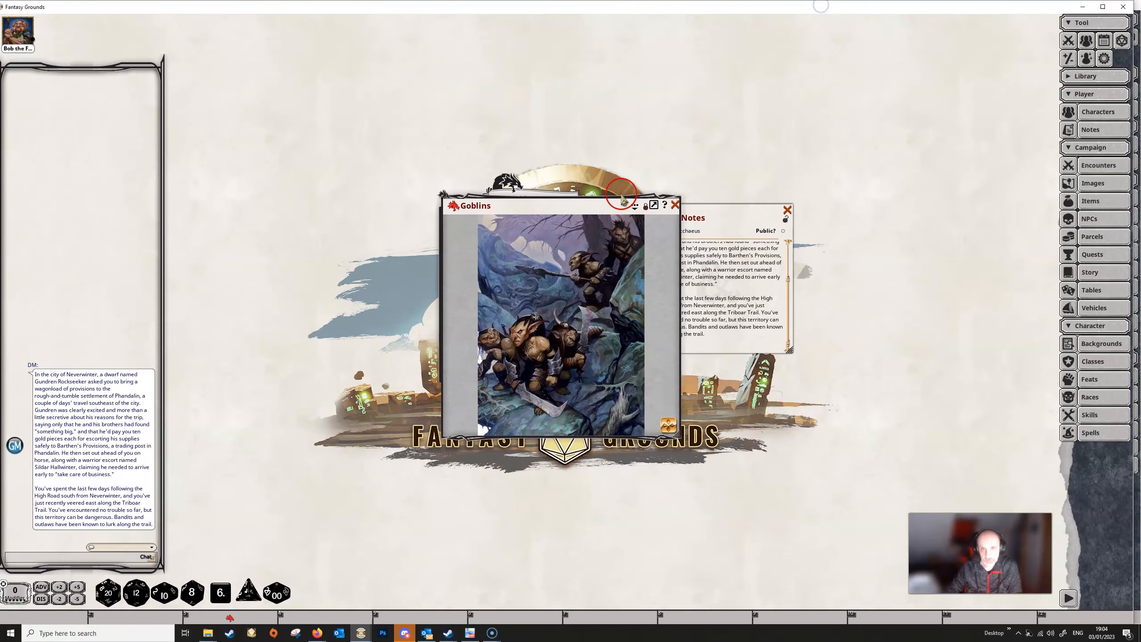
- In the player's client, move the Goblins image clear of the note and add its link on the last line of My Notes
drag(624, 200, 983, 147)
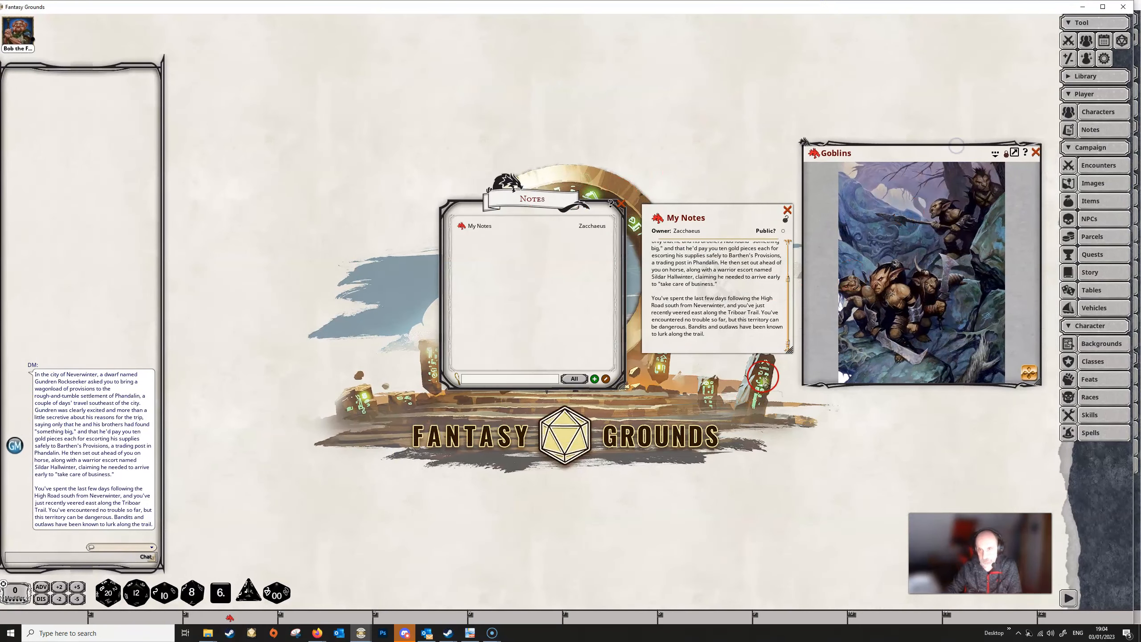
click(696, 342)
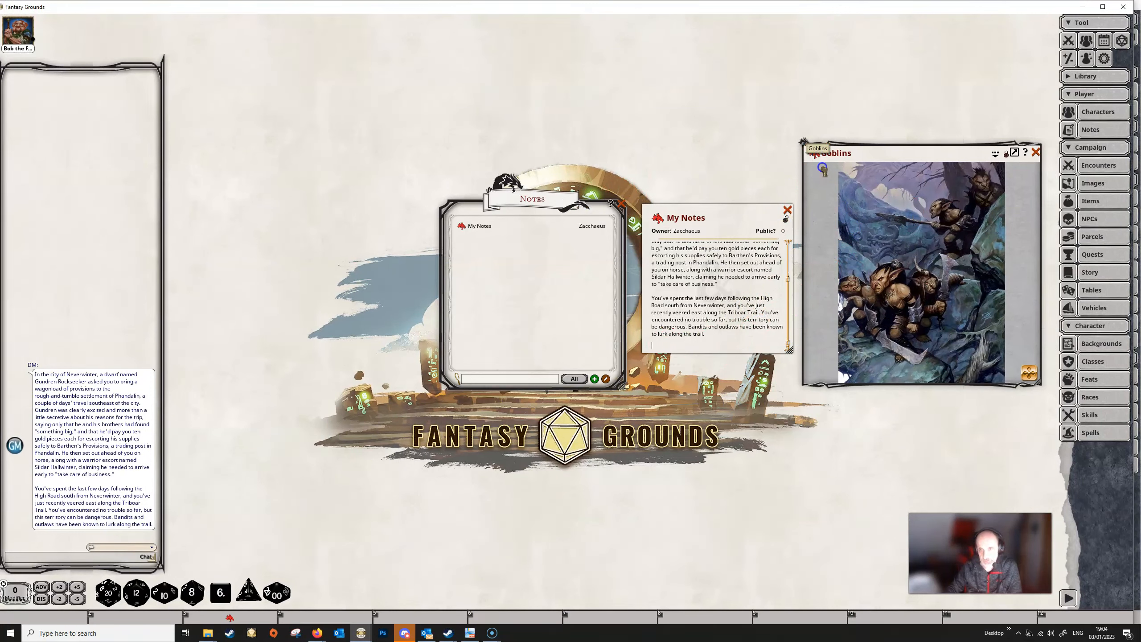
drag(655, 342, 655, 344)
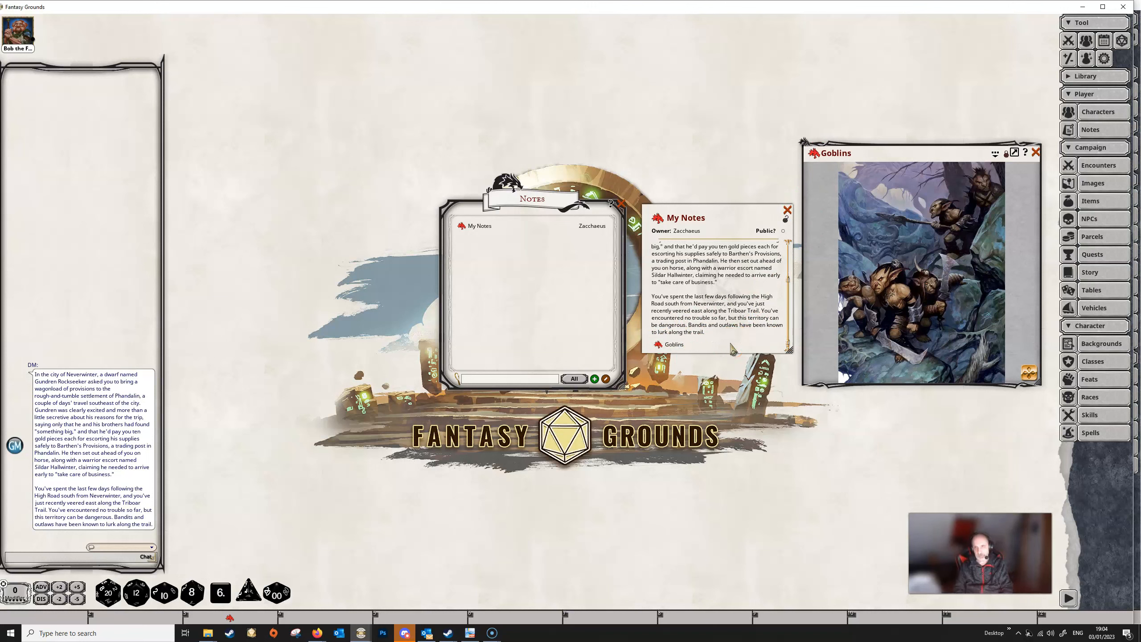
- Add a shortcut to My Notes in the player's hotkey bar, close the note and reopen it from that shortcut
click(789, 346)
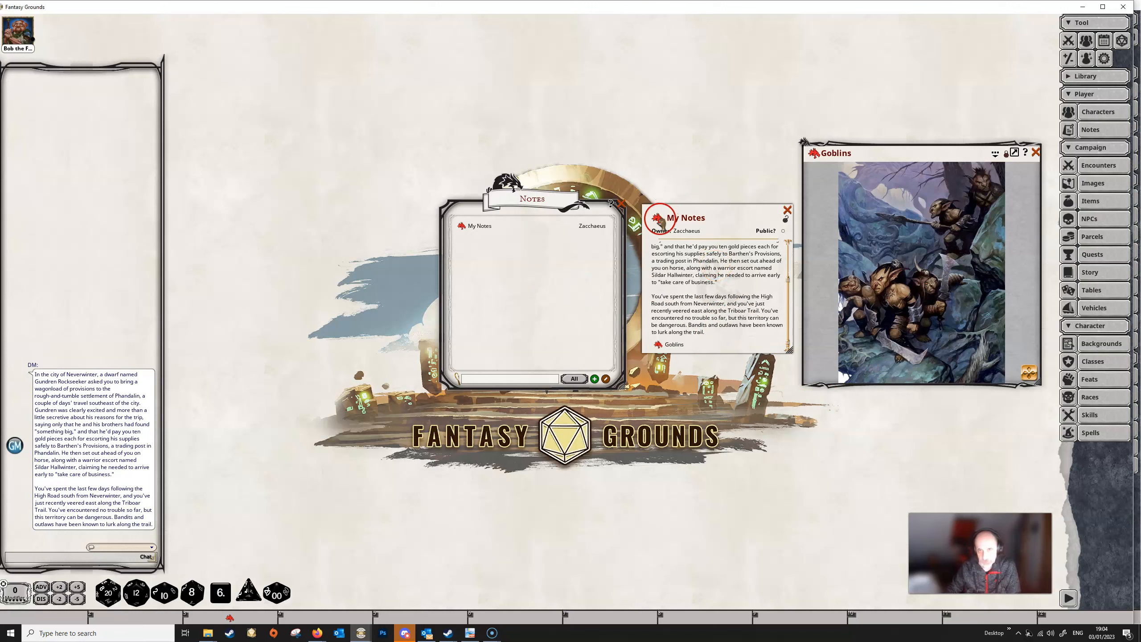
drag(657, 218, 322, 619)
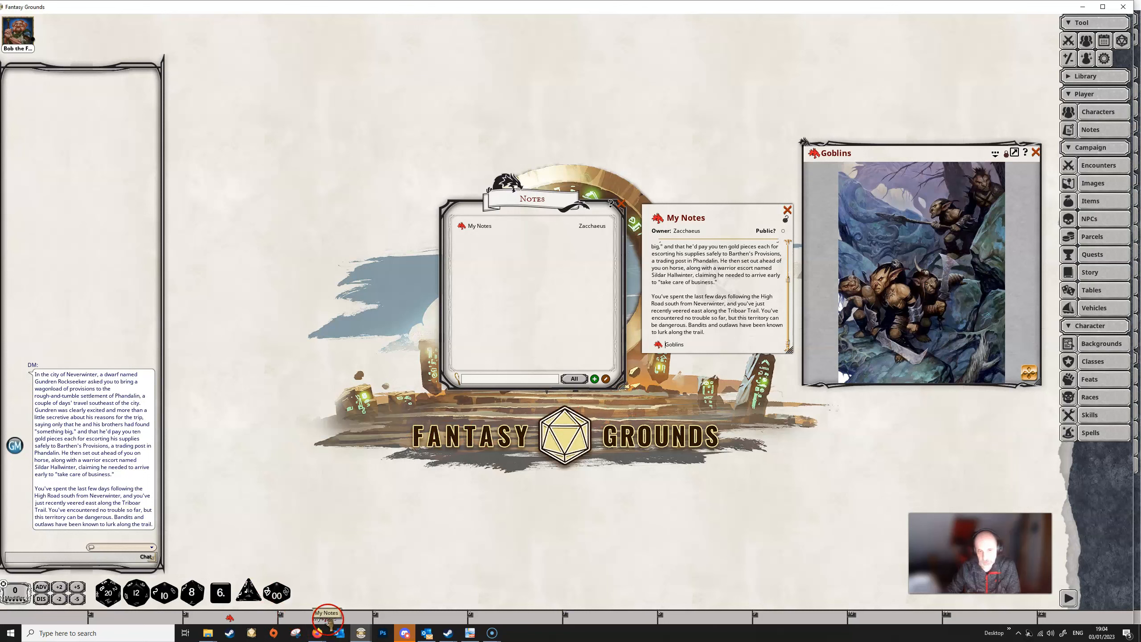
click(789, 211)
click(322, 619)
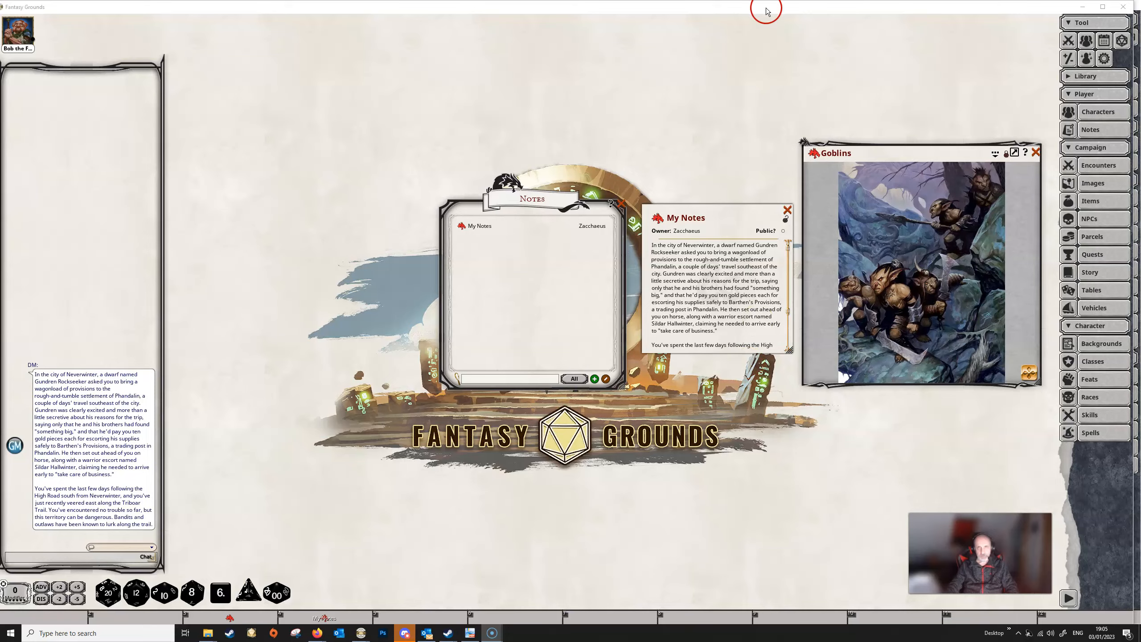
- Return to the GM's client and close the Goblins image and the reference manual
drag(766, 8, 561, 69)
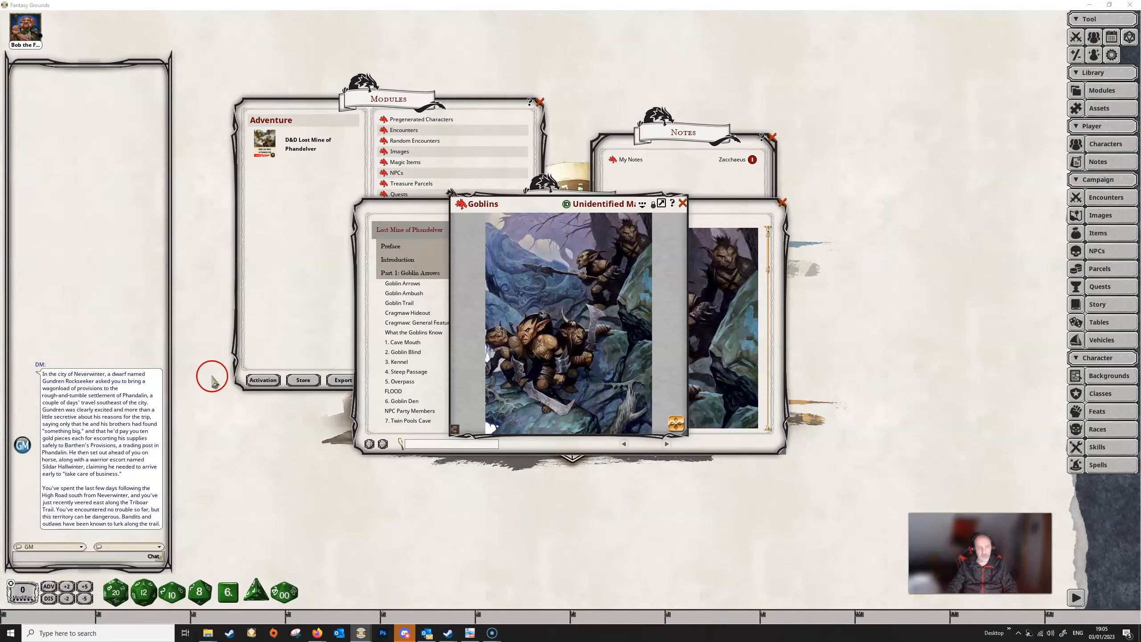
click(682, 204)
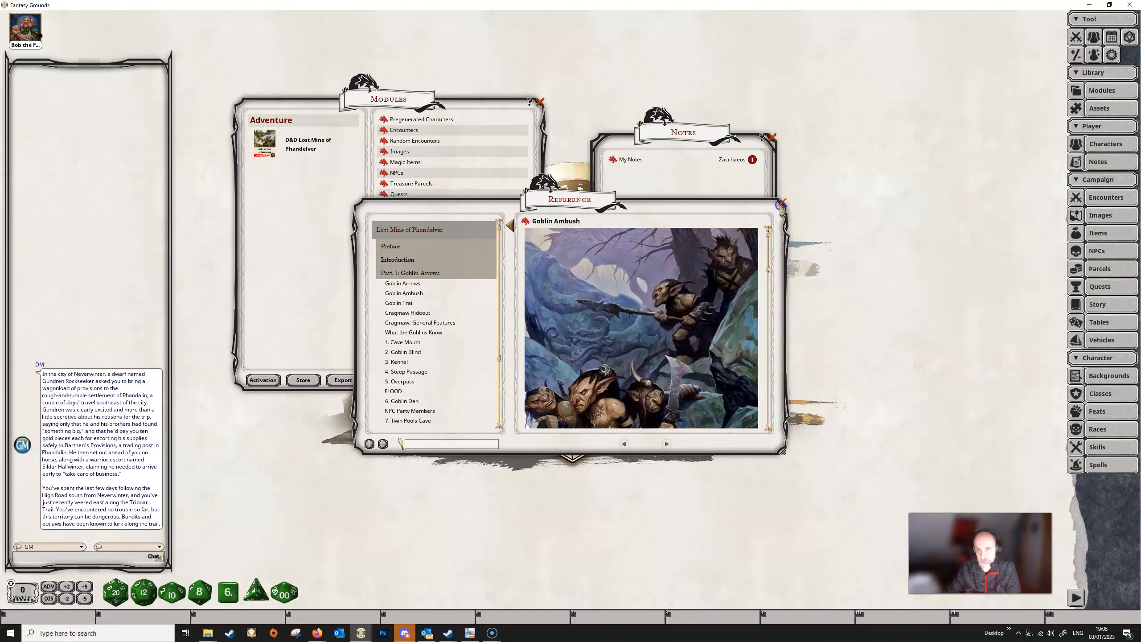
click(782, 203)
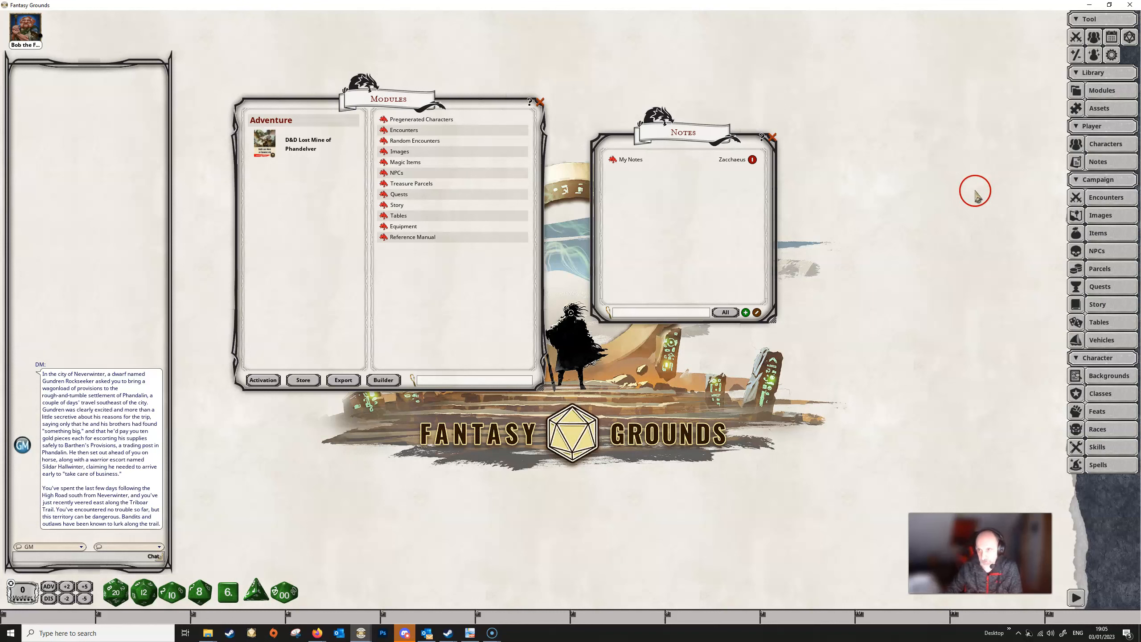
- Create a GM note named "Dm Note" and fill its body with the passage beginning "Notes are intended primarily for player use within game"
click(745, 312)
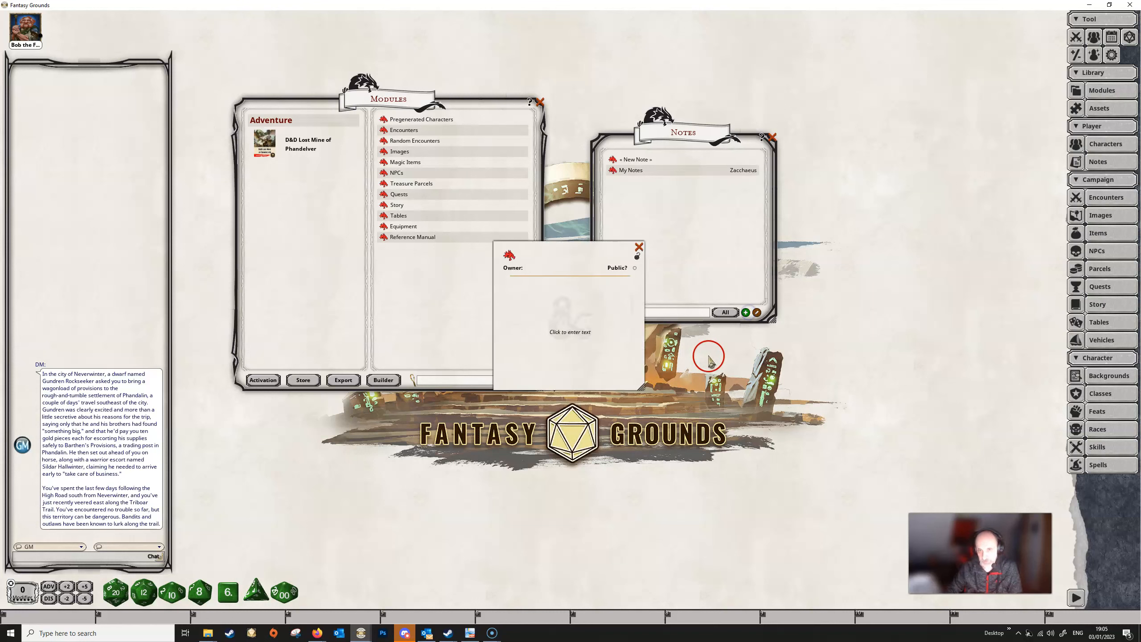
text(Dm Note)
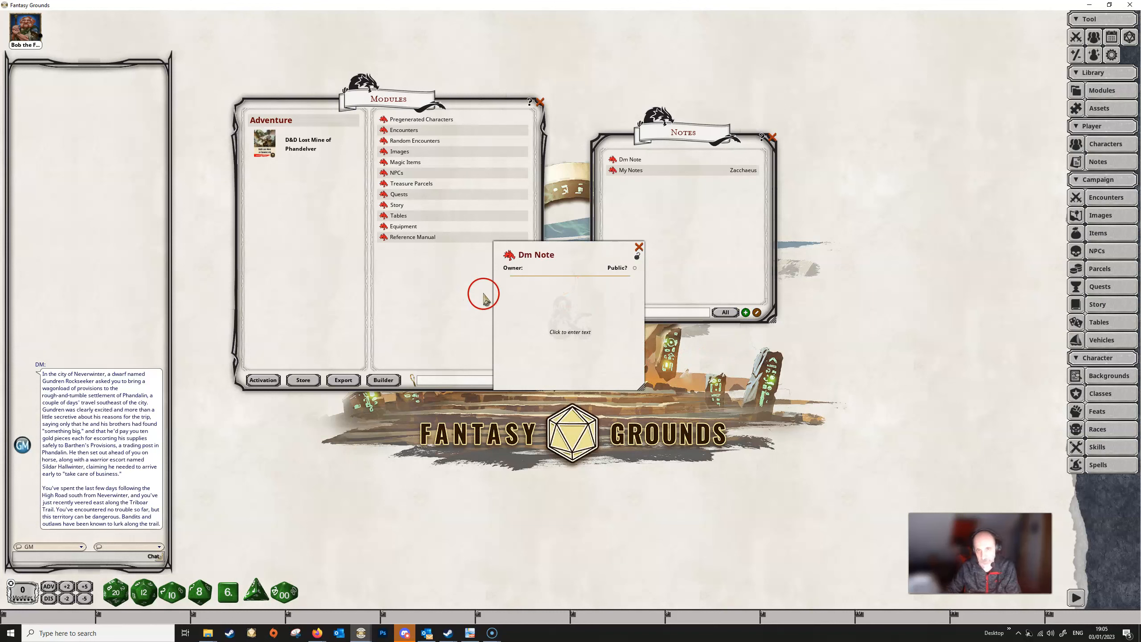
click(543, 297)
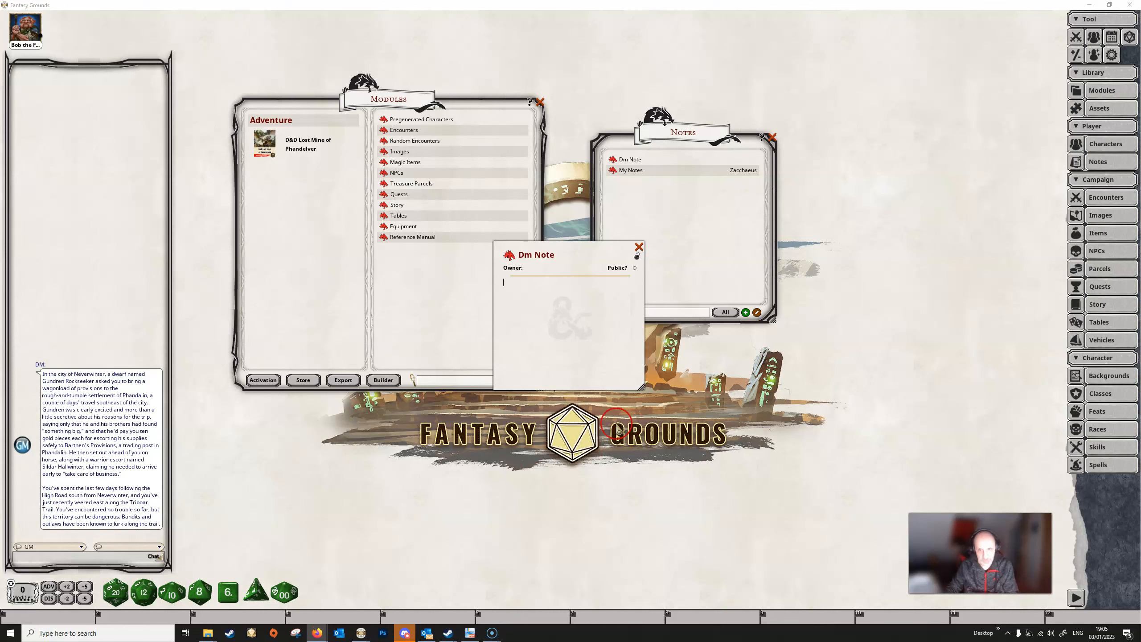
click(532, 283)
text(Notes are intended primarily for player use within game - to make "notes" on the campaign, characters, etc. and the data is present within the campaign database only. Notes cannot be categorized into groups. They are not designed to be used for GM, system, character creation, campaign data, etc. as they cannot be exported into a module for re-use in another campaign - use story entries for this type of data.)
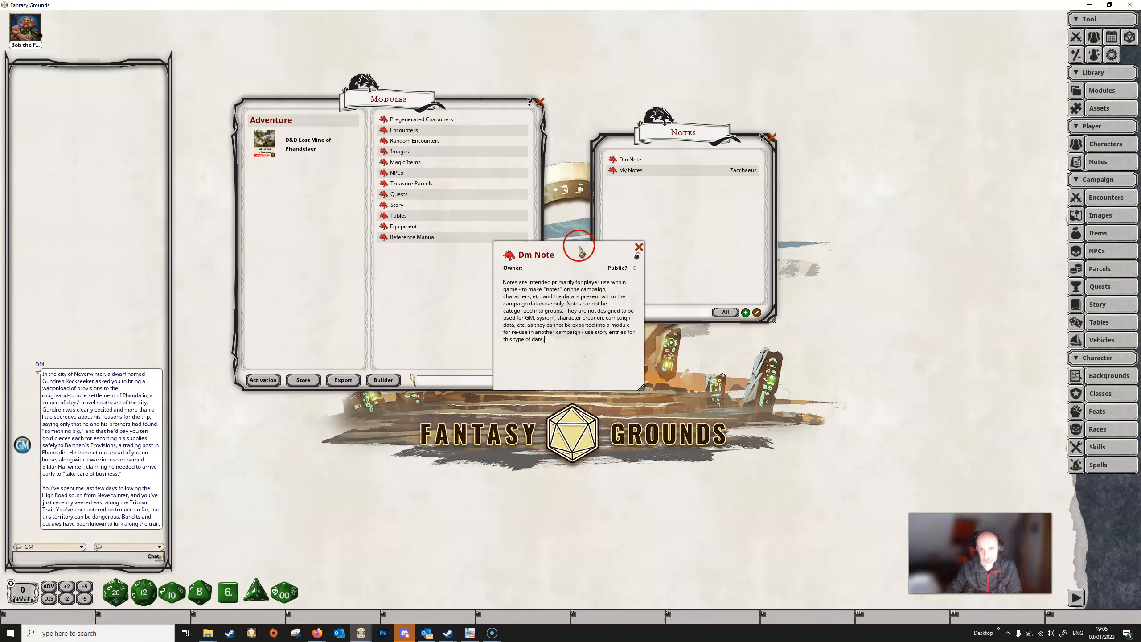
- Move Dm Note beside the Notes list, make it public and check the Notes list in the player's client
drag(582, 246, 892, 219)
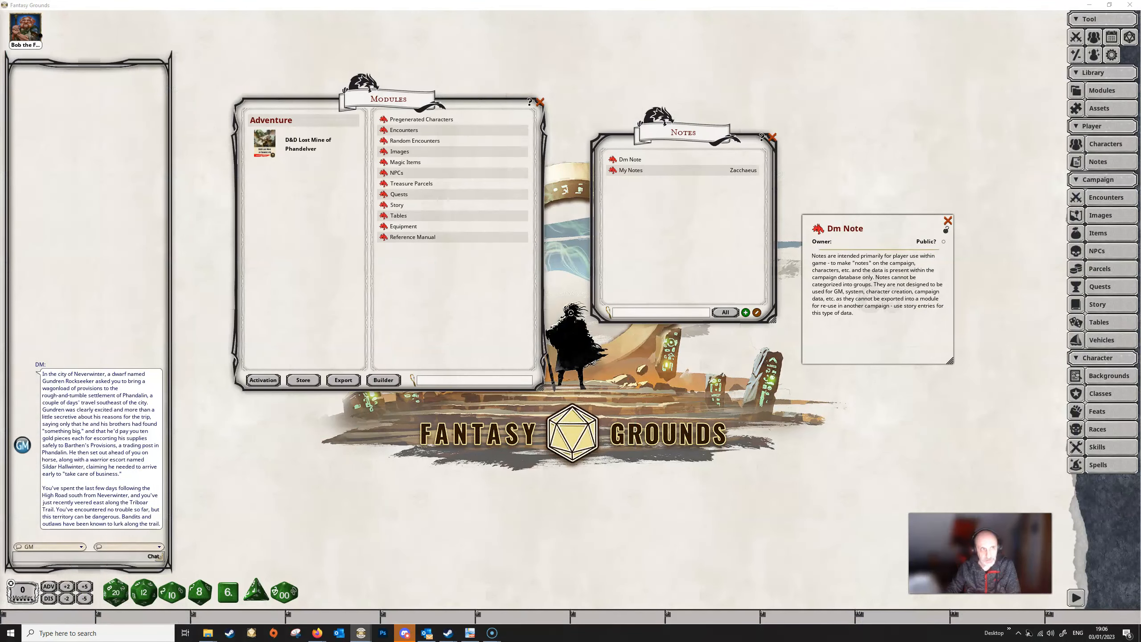
click(944, 242)
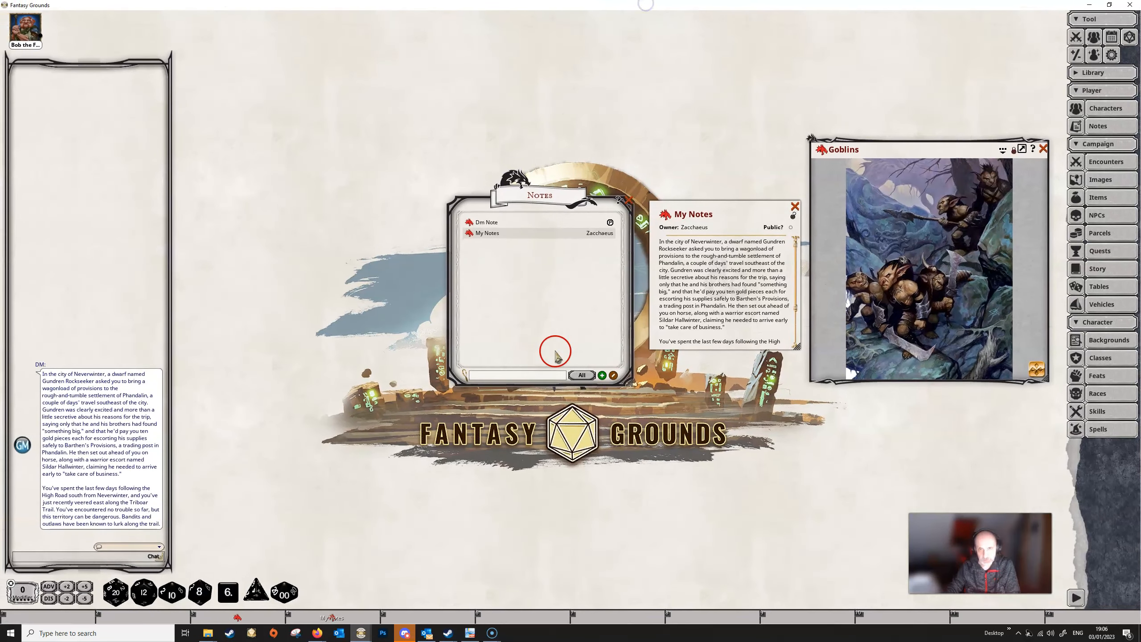
click(614, 377)
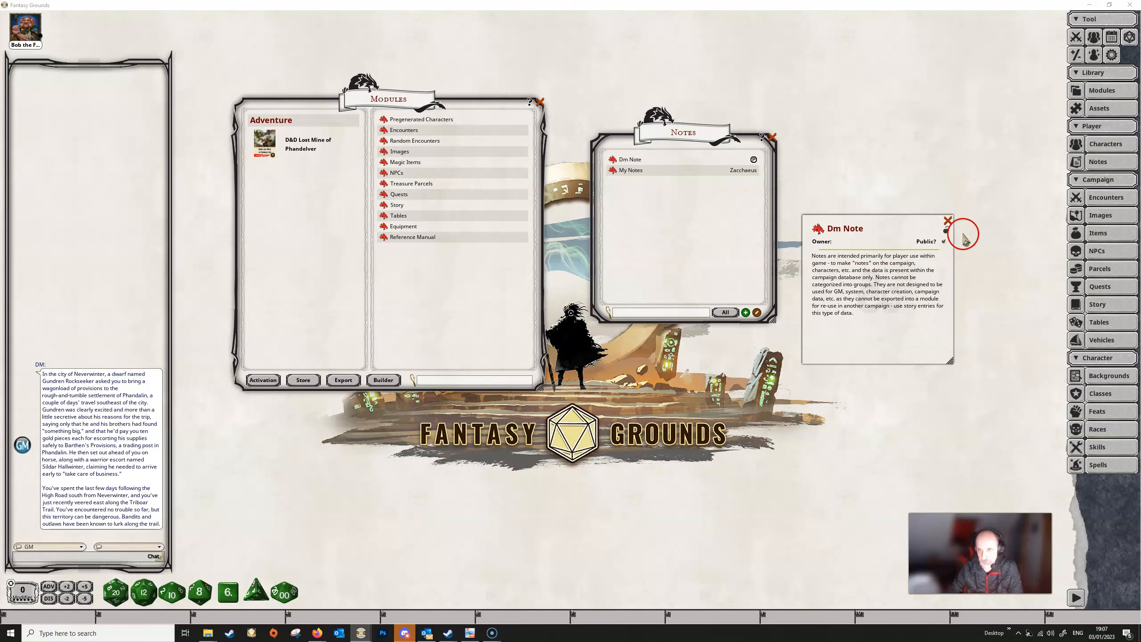
- Open the Story list beside the Notes list and copy Dm Note into the "My Campaign Background and Notes" group
click(1097, 305)
drag(461, 146, 459, 180)
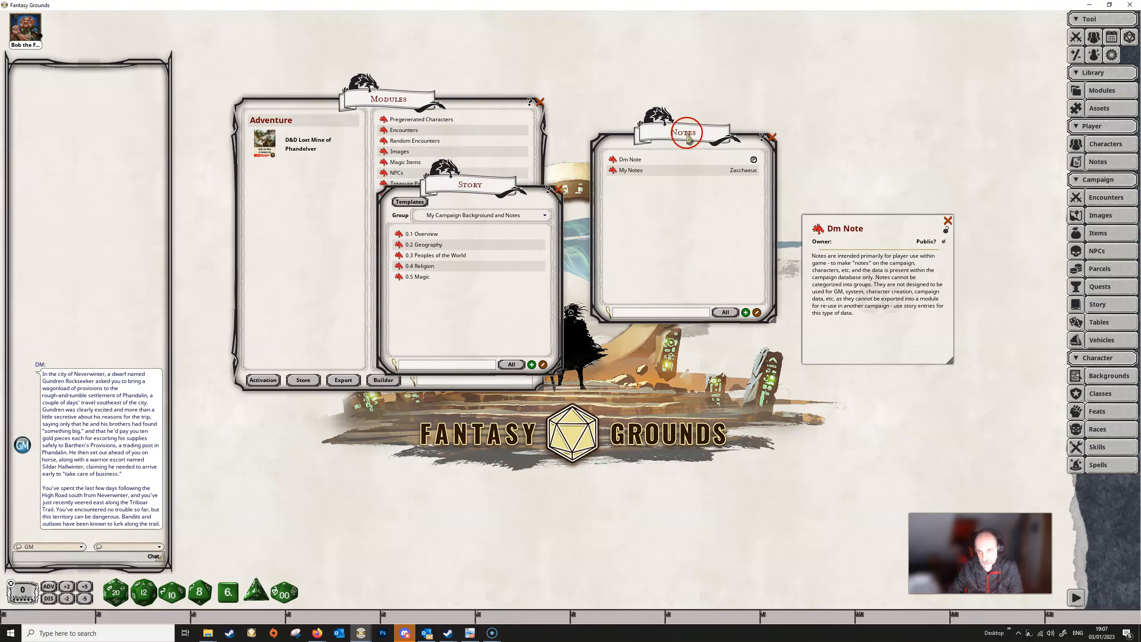
drag(686, 133, 678, 172)
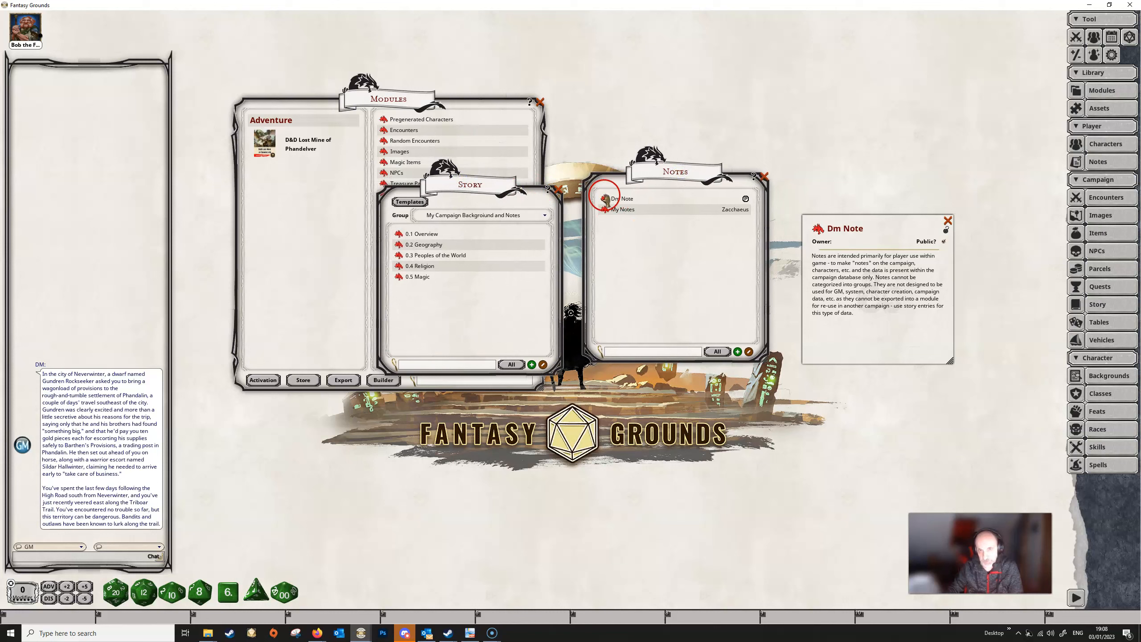
drag(421, 318, 422, 320)
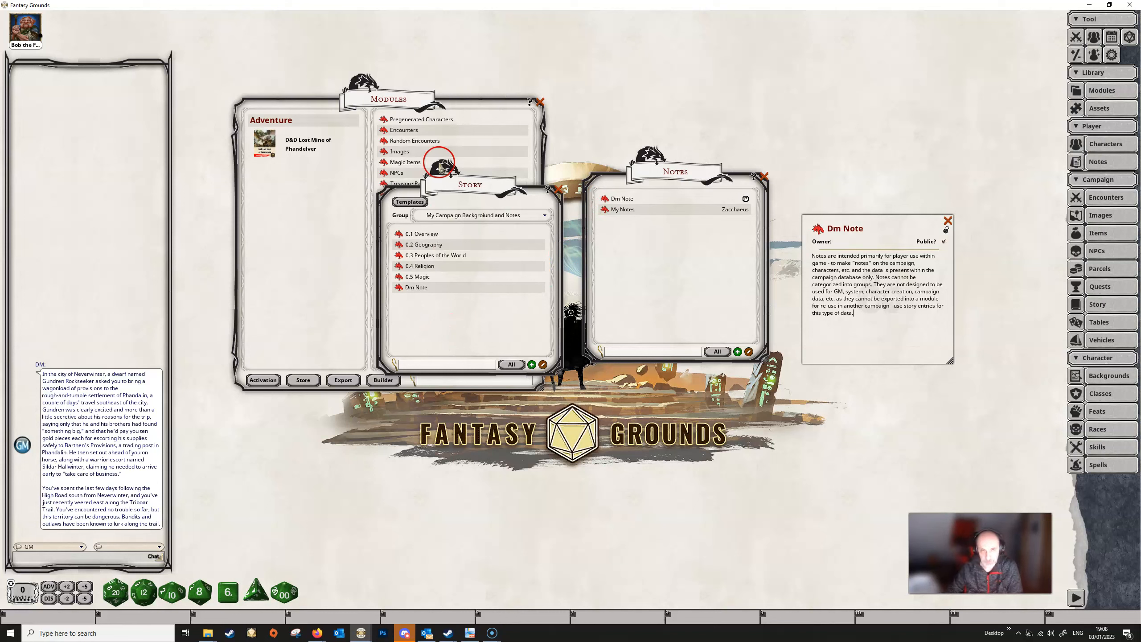
- Open the Dm Note story entry to compare its text with the original note and close it
click(398, 288)
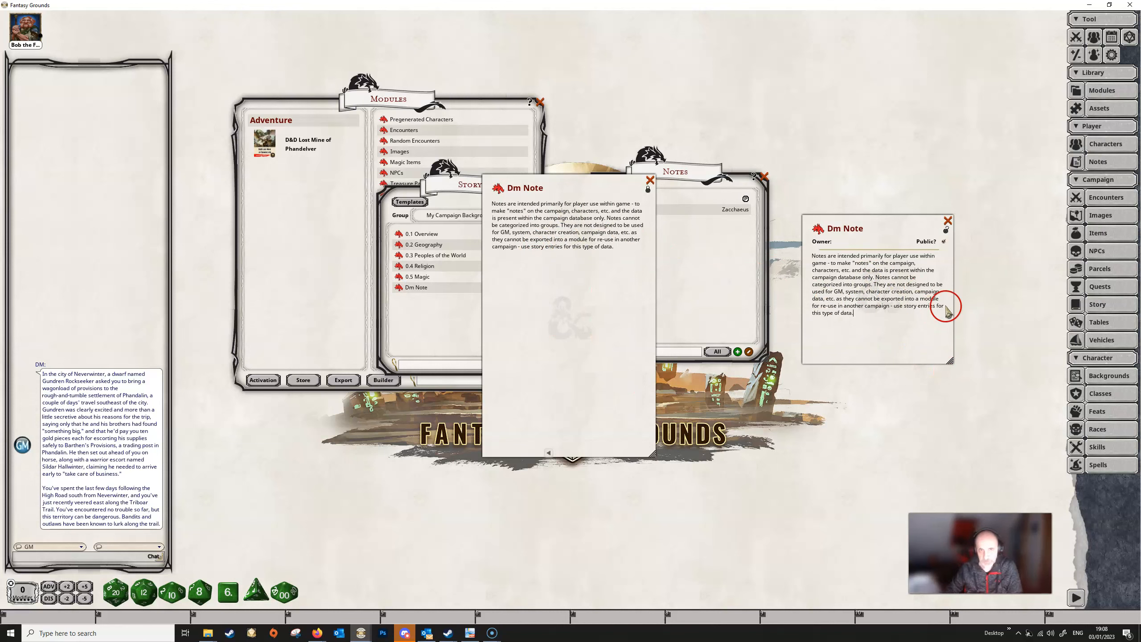
click(650, 180)
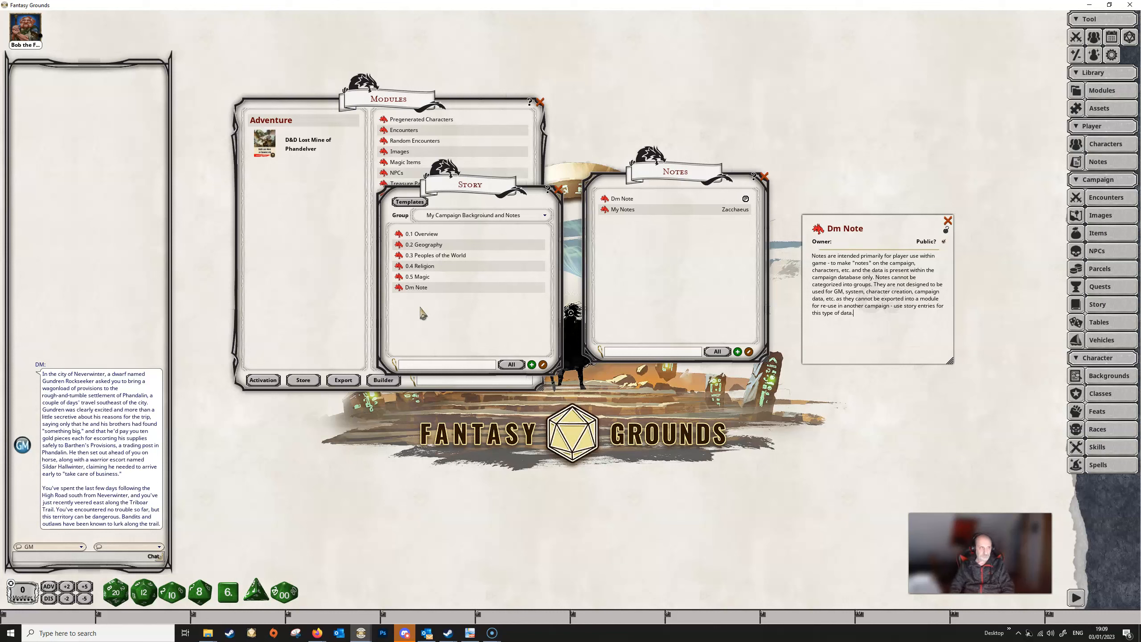
click(414, 353)
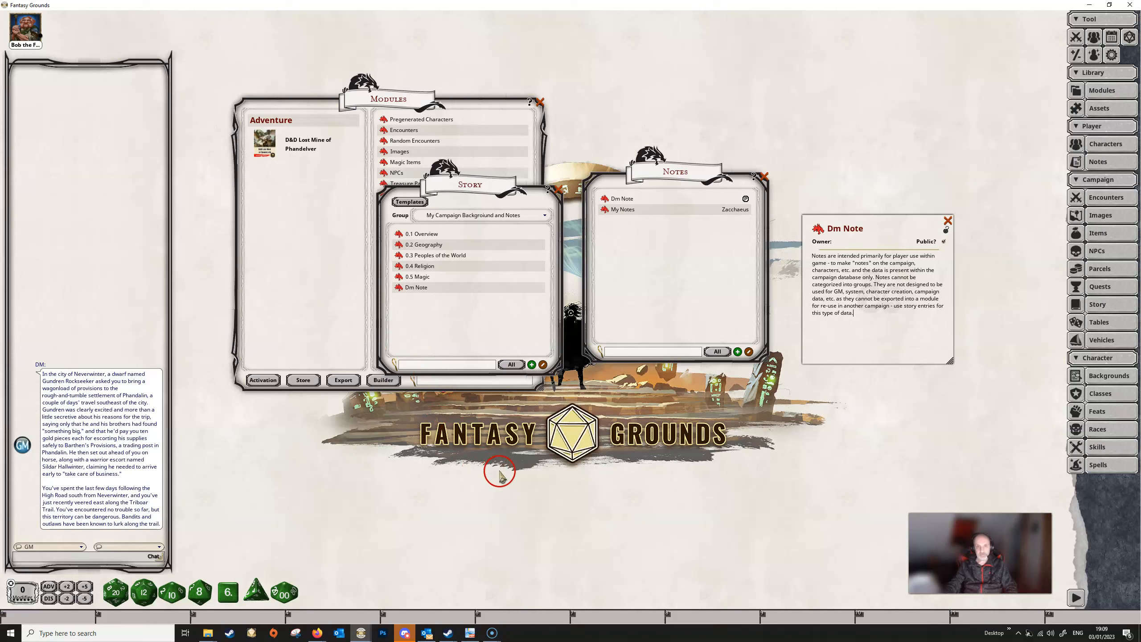